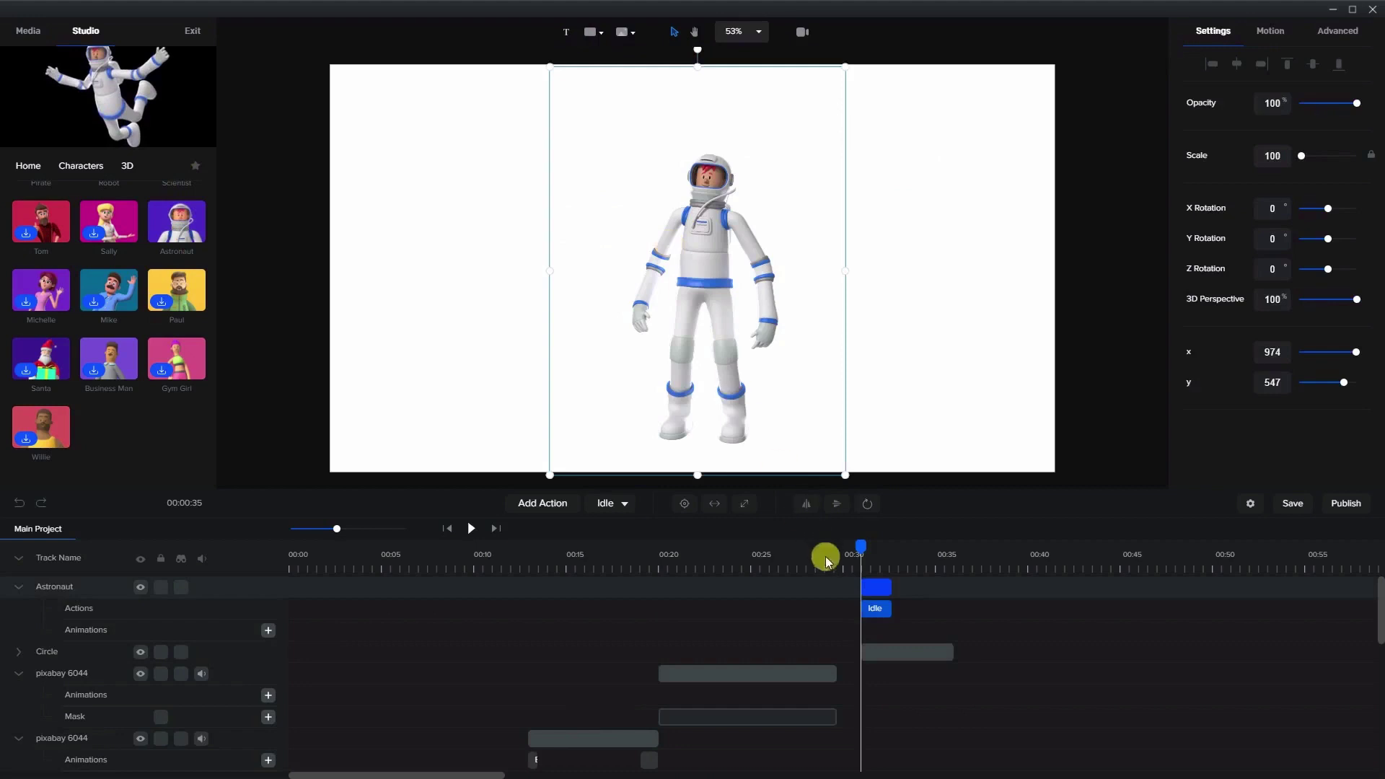
Change the astronaut's action from Idle to Thumbs Up and advance the playhead to where both thumbs are raised.
left_click(622, 503)
scroll(627, 469, "down", 3)
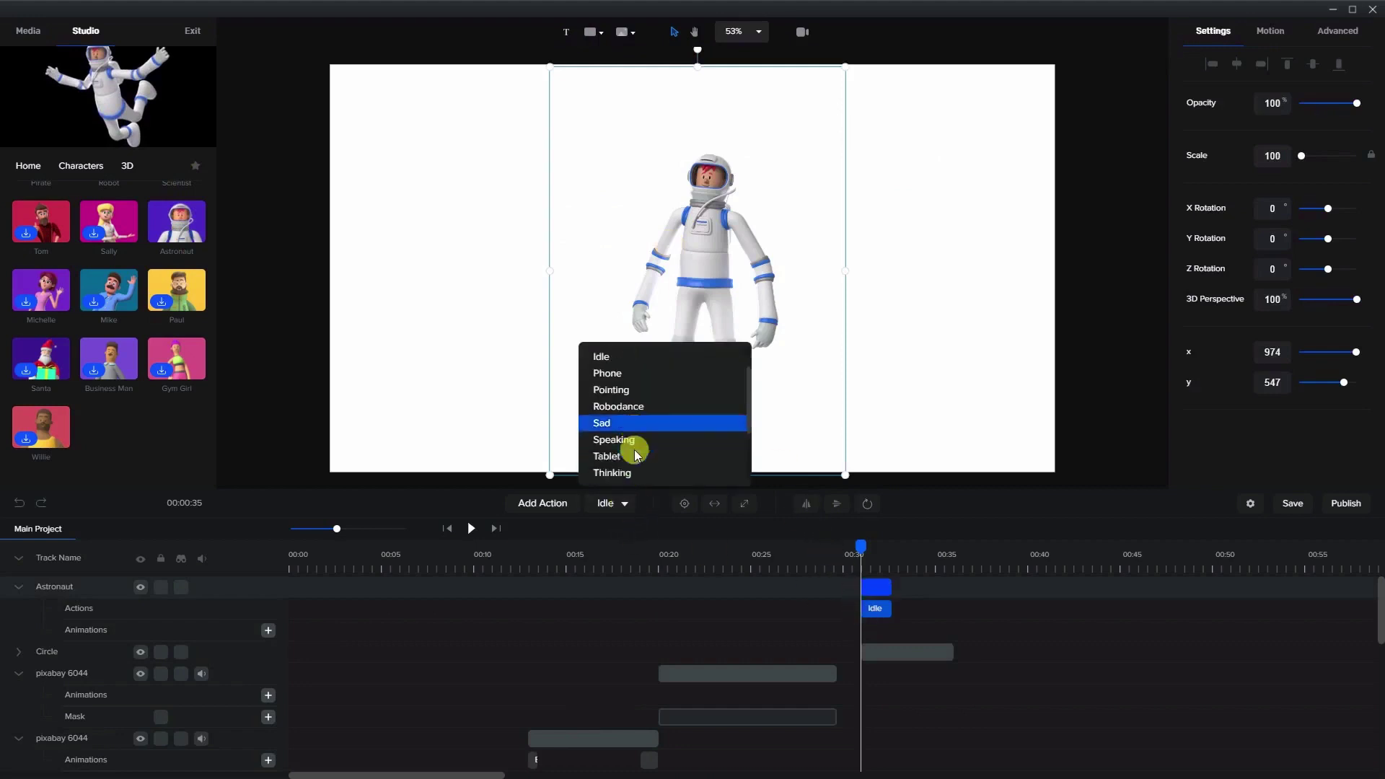
left_click(630, 405)
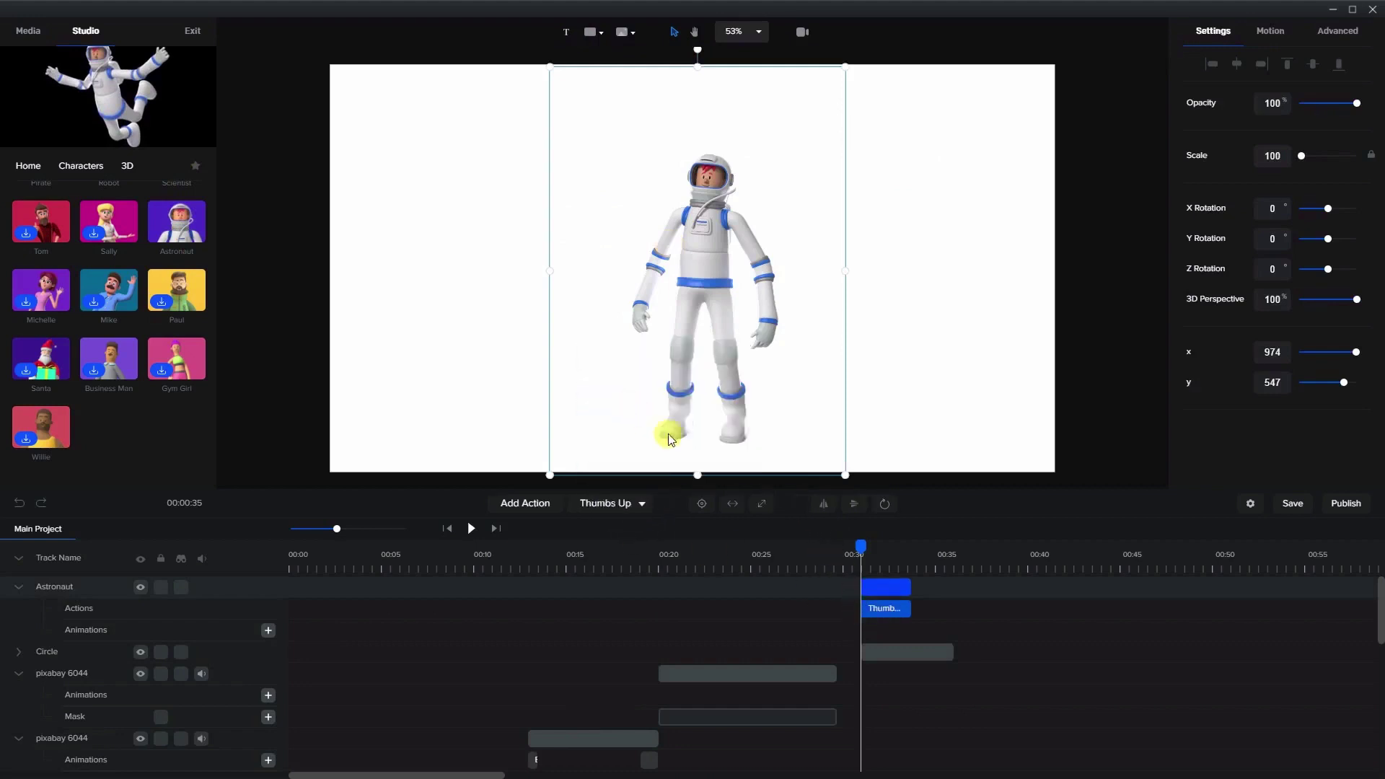
mouse_move(862, 548)
left_mouse_down()
mouse_move(887, 552)
mouse_move(874, 552)
left_mouse_up()
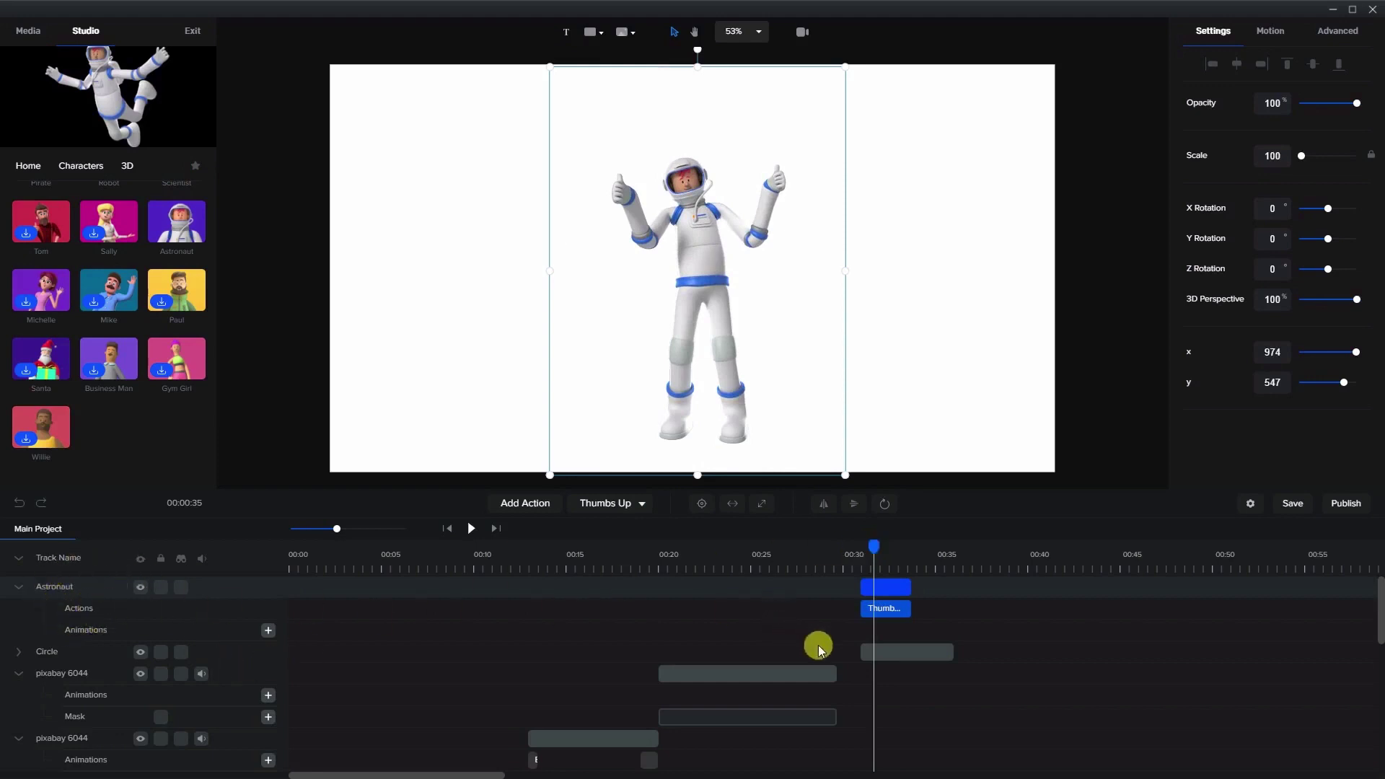
Rename the Circle track as Circle Mask.
left_click(875, 651)
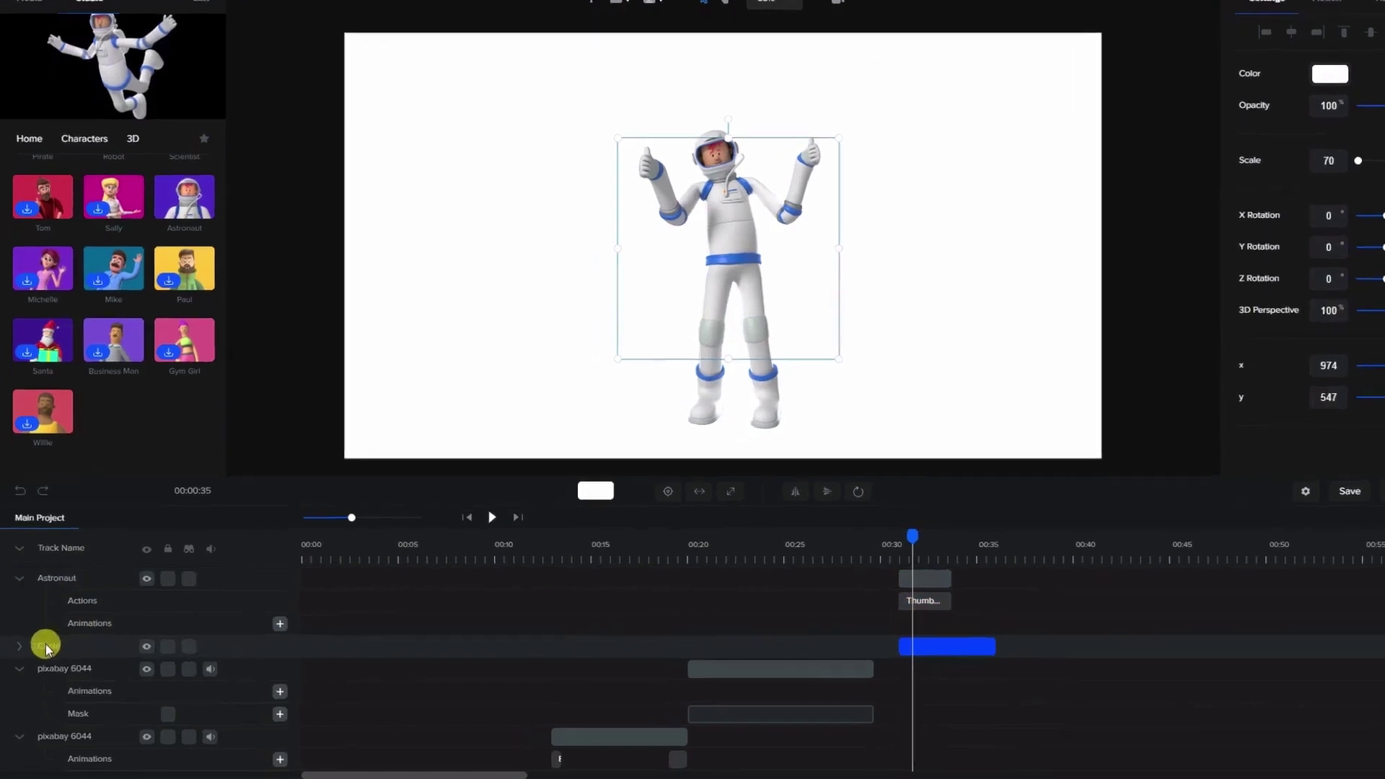
double_click(49, 649)
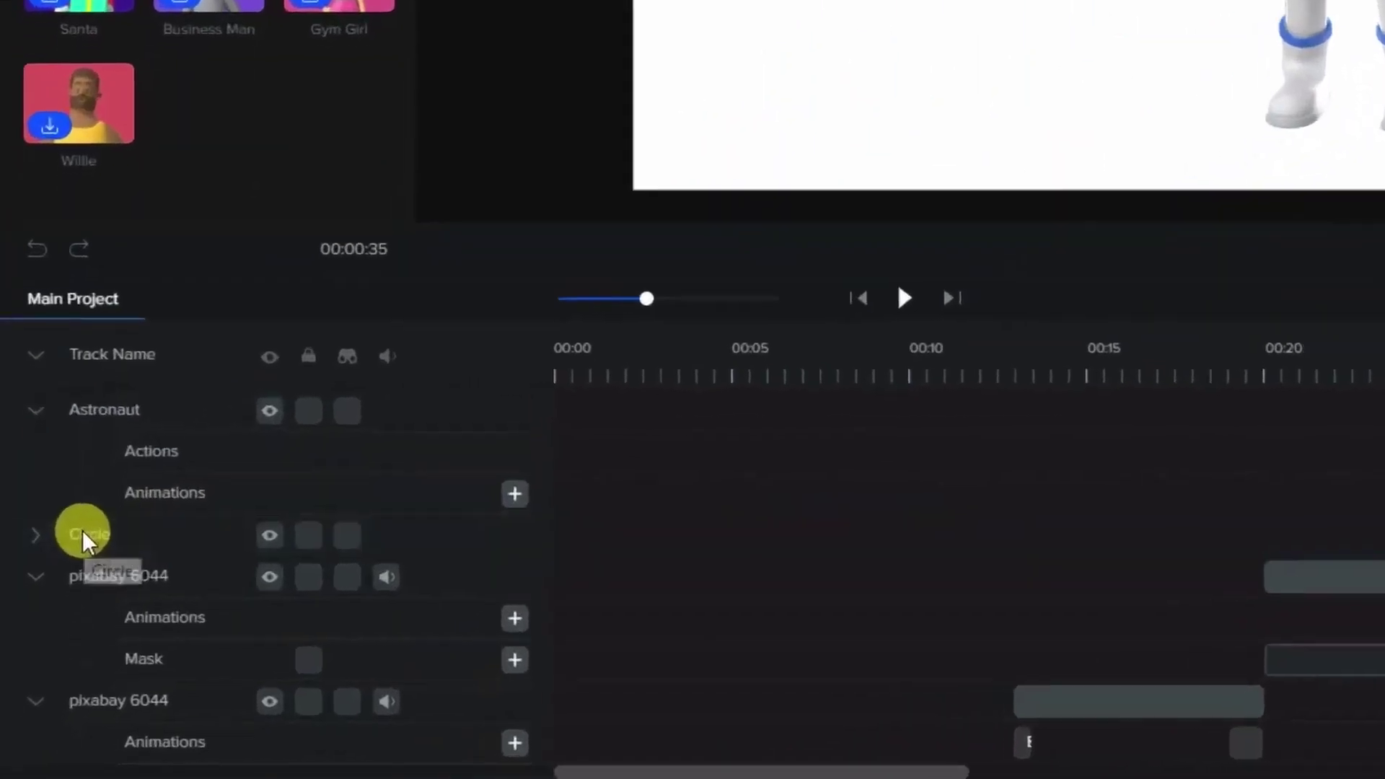
left_click(137, 531)
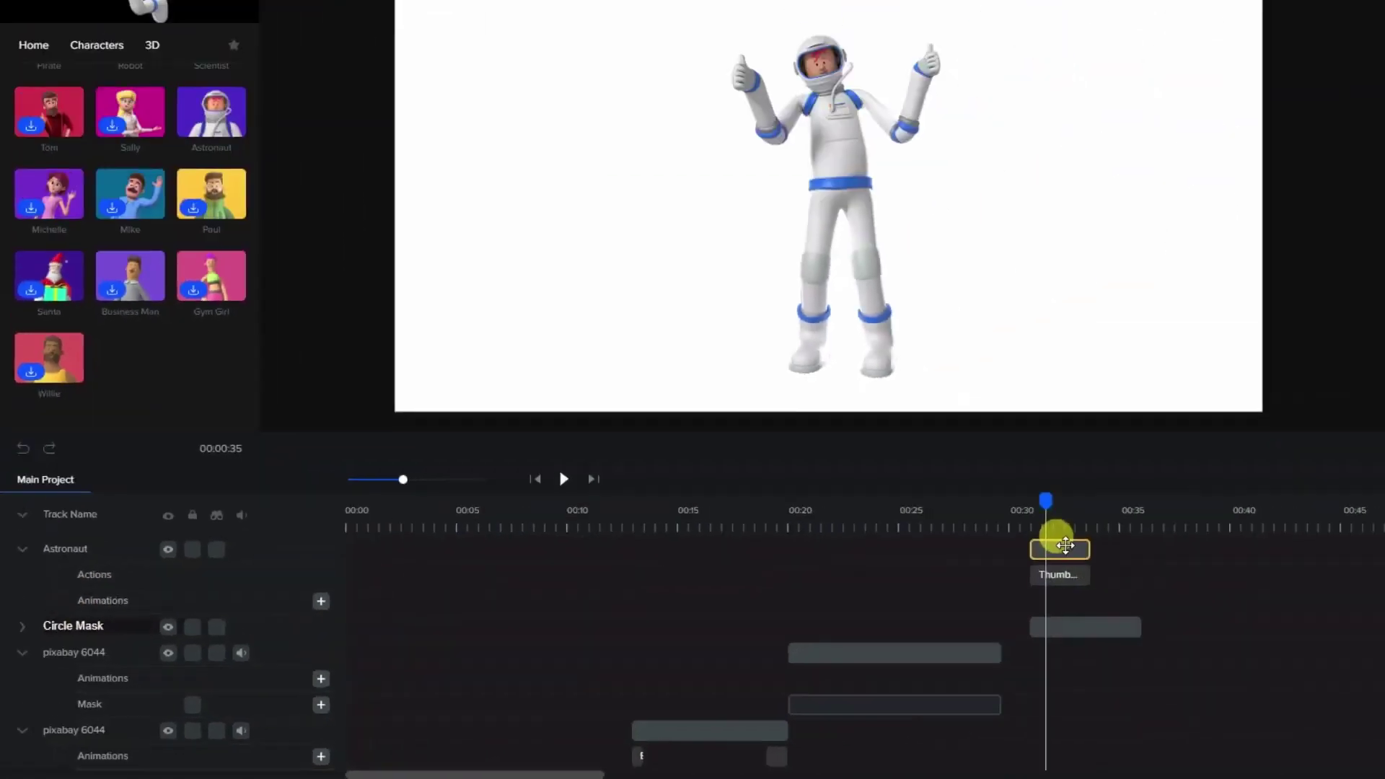
Mask the Astronaut clip with the Circle Mask shape.
left_click(887, 581)
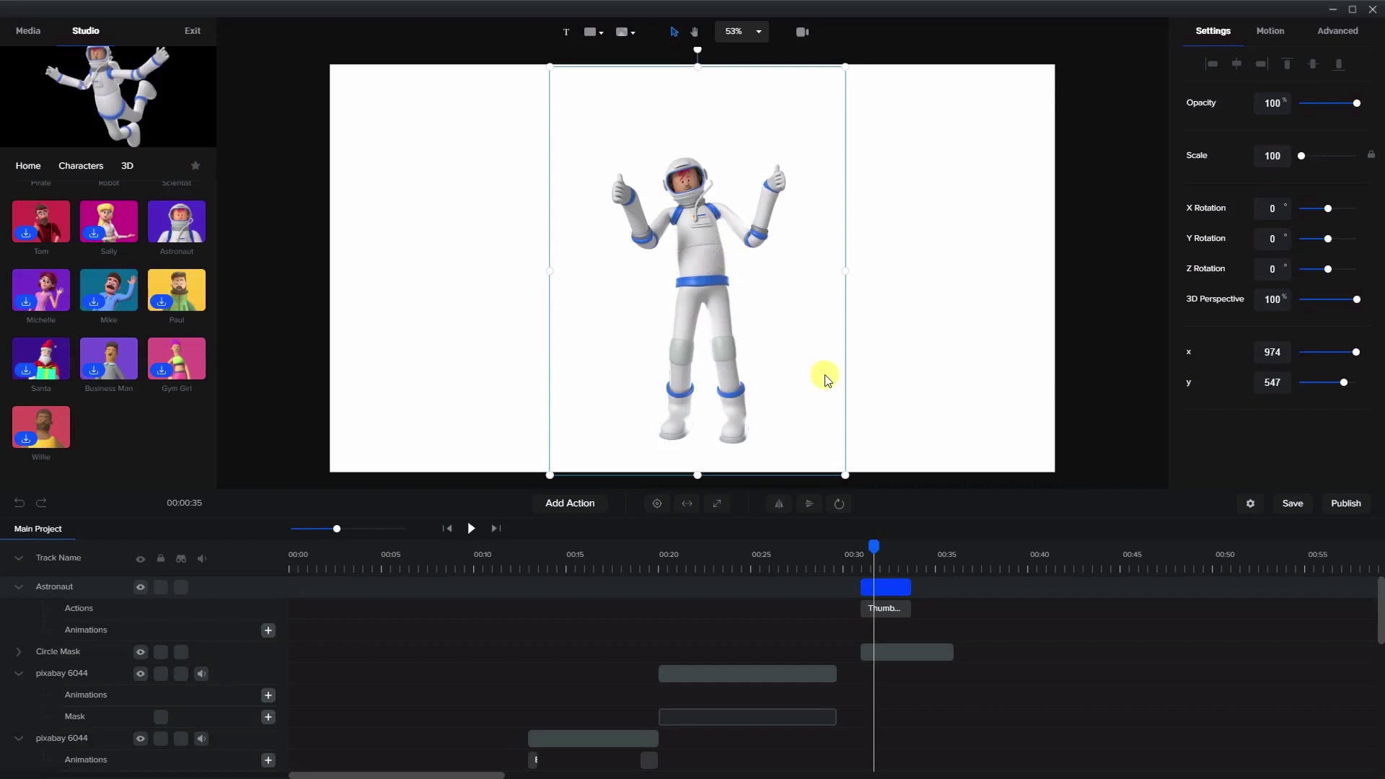
right_click(884, 587)
mouse_move(913, 675)
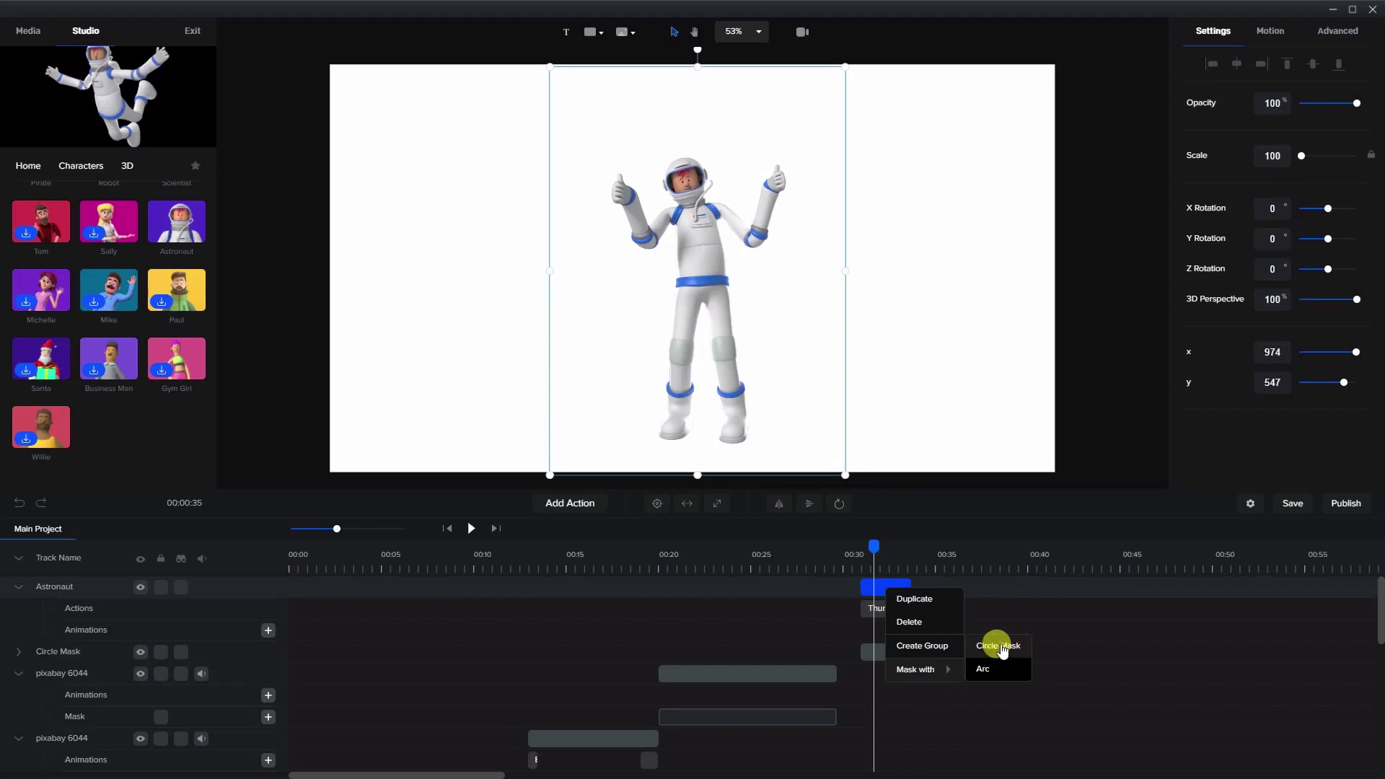
left_click(1002, 648)
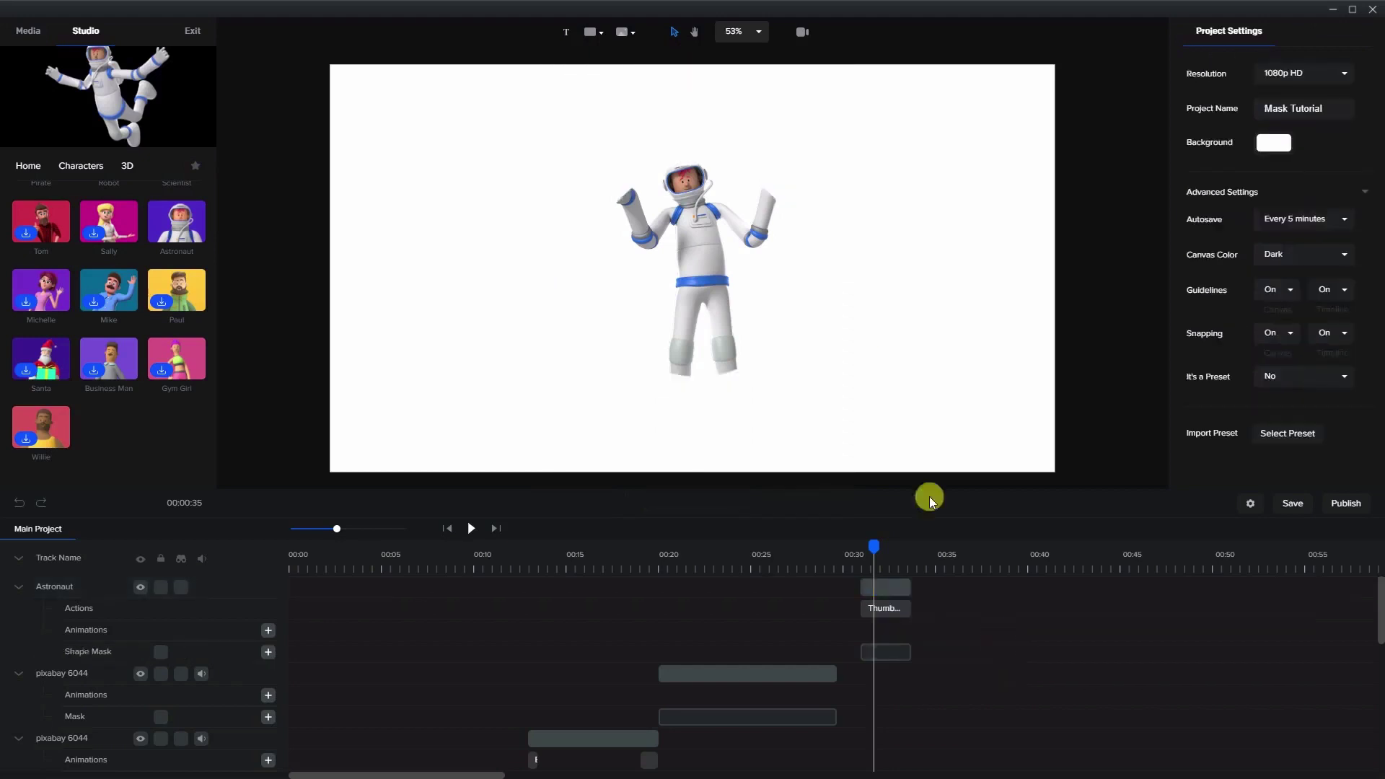
Move the shape mask up to y 449 and the masked astronaut down to y 614, keeping both at x 974.
left_click(886, 653)
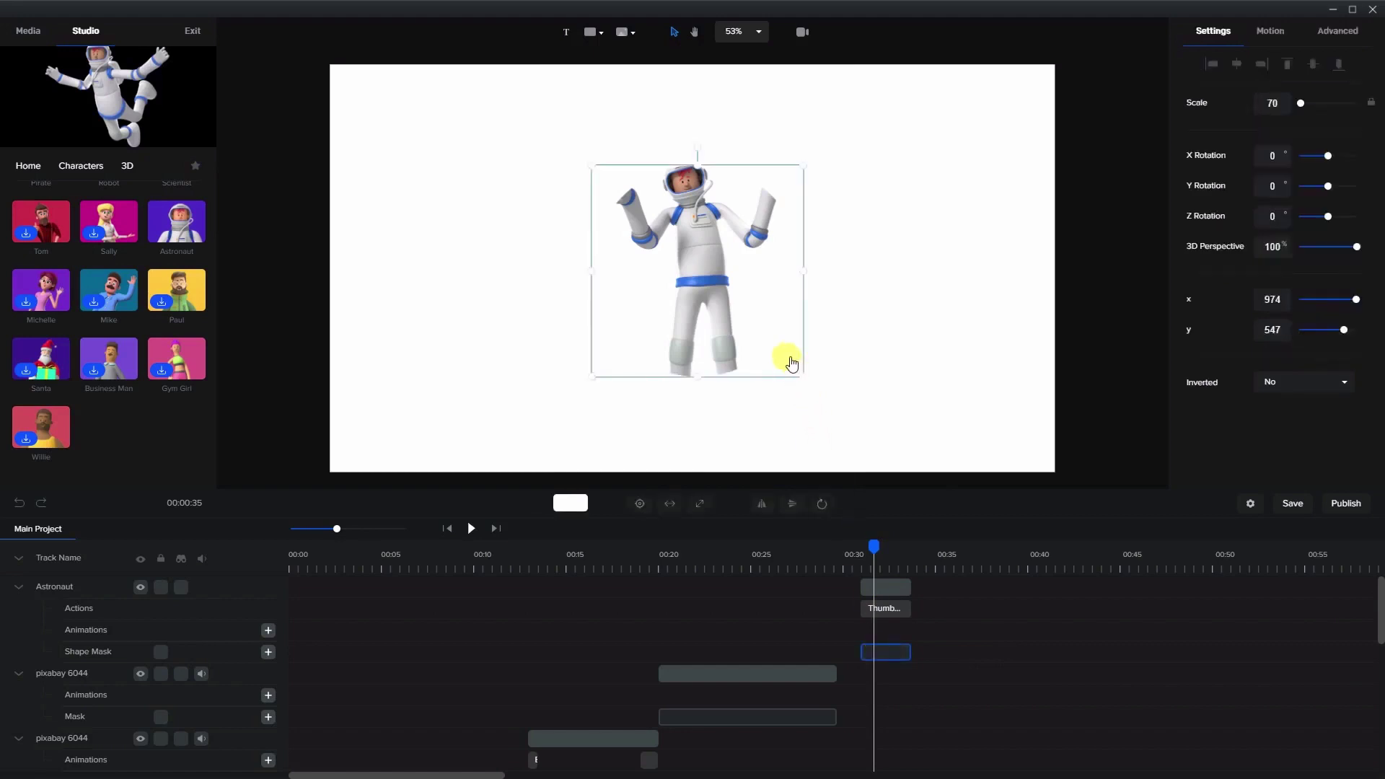
left_click_drag(791, 363, 779, 322)
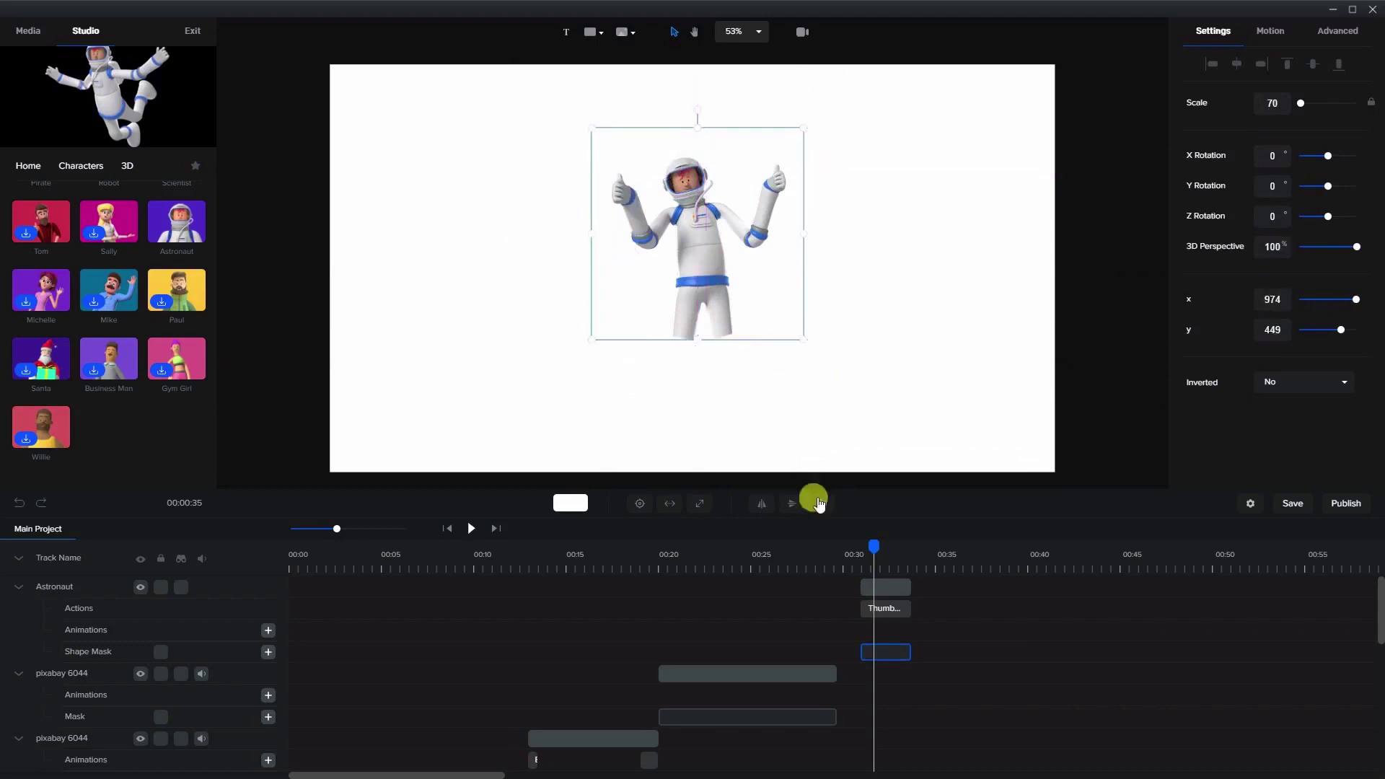
left_click(886, 588)
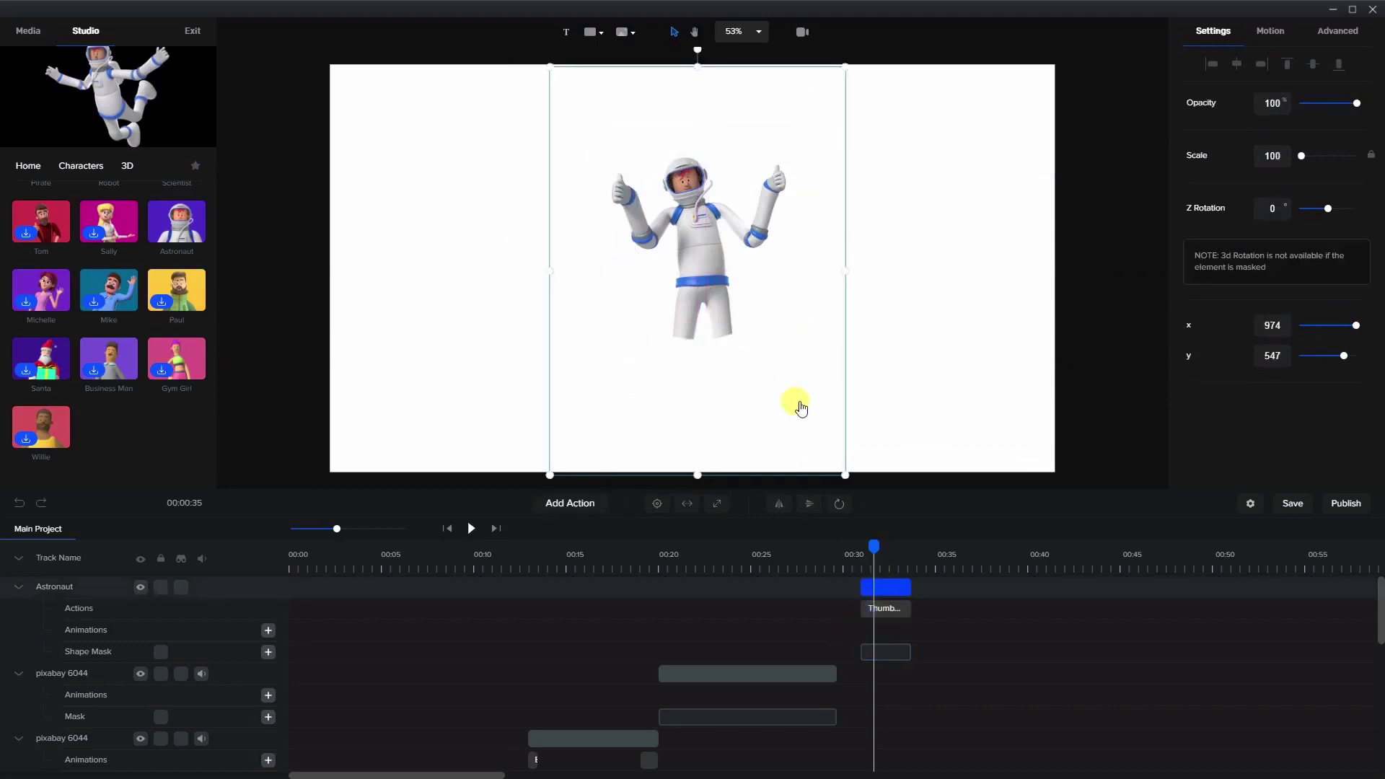
left_click_drag(797, 404, 806, 443)
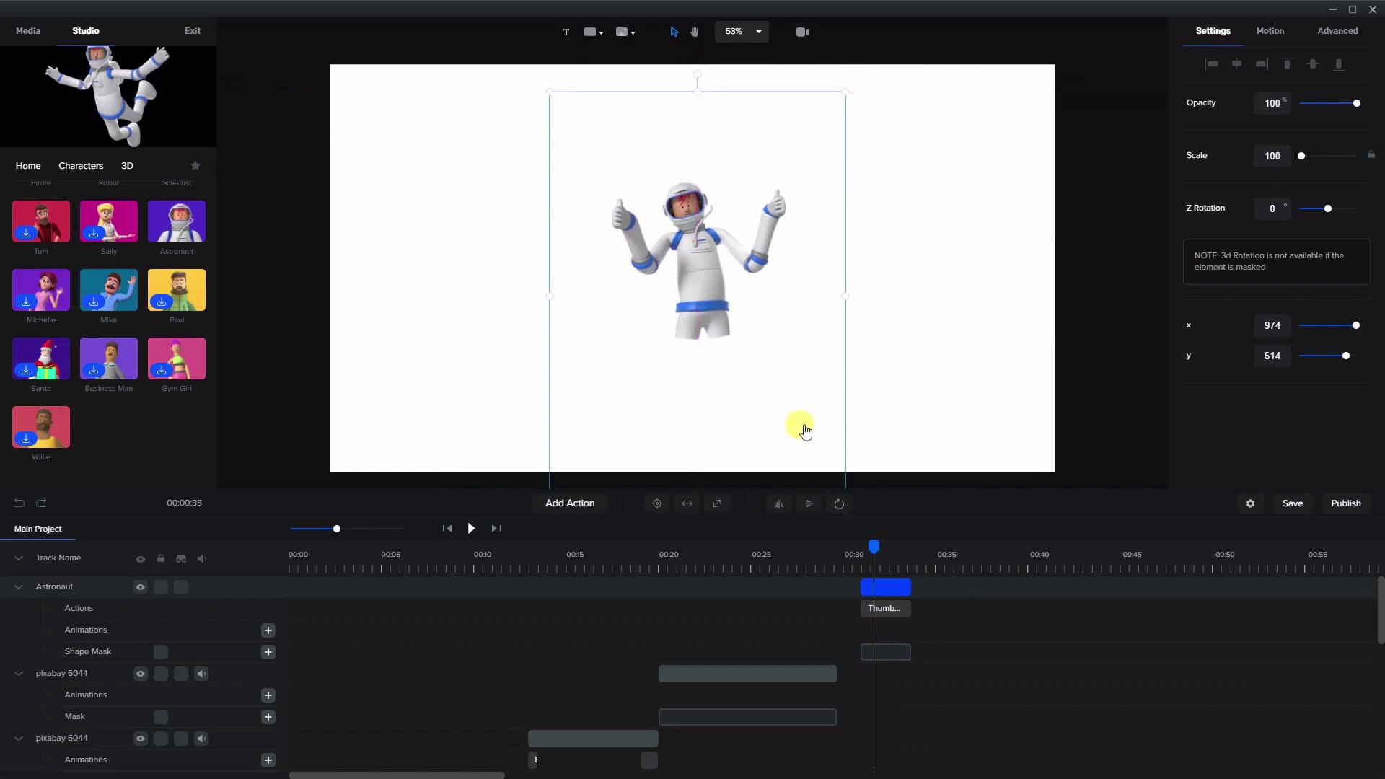
Remove the mask from the Astronaut clip.
left_click(889, 592)
right_click(889, 589)
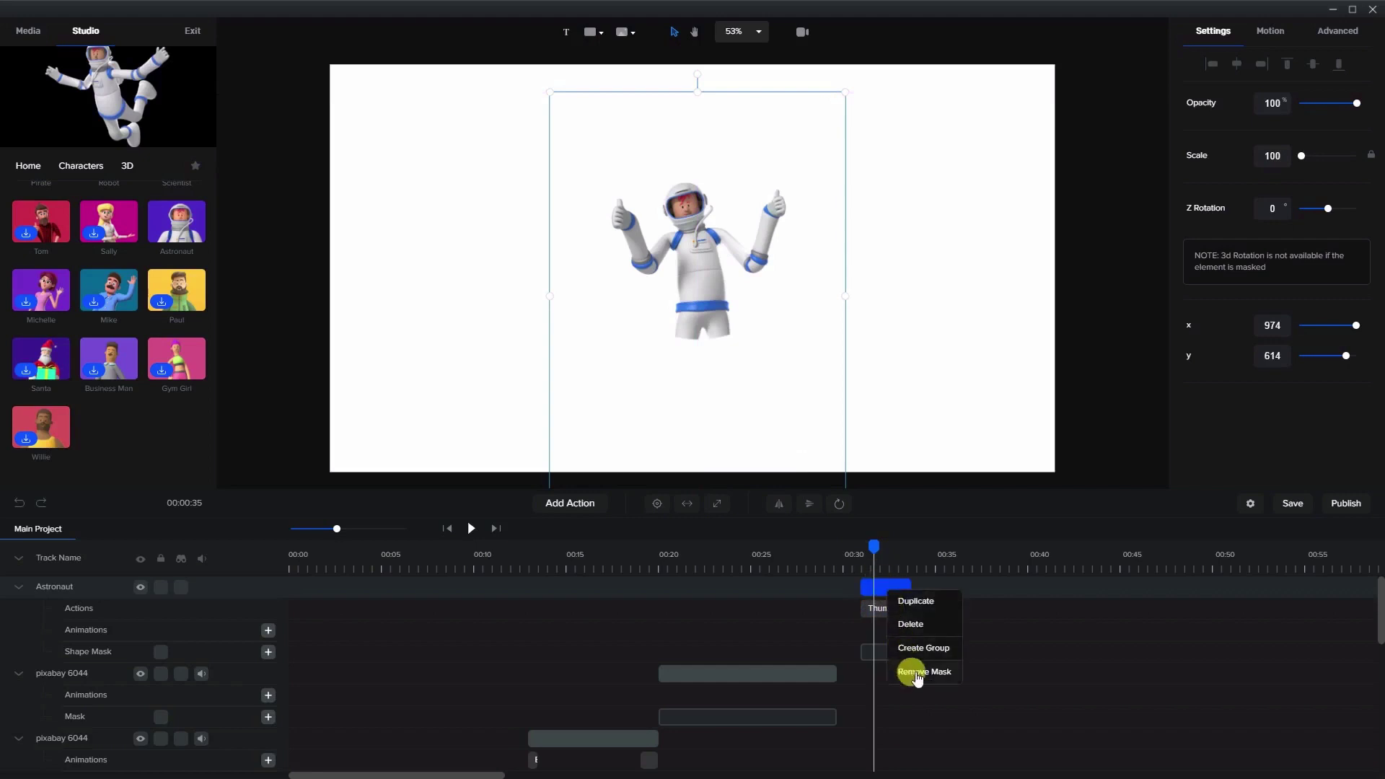
left_click(917, 676)
left_click(884, 583)
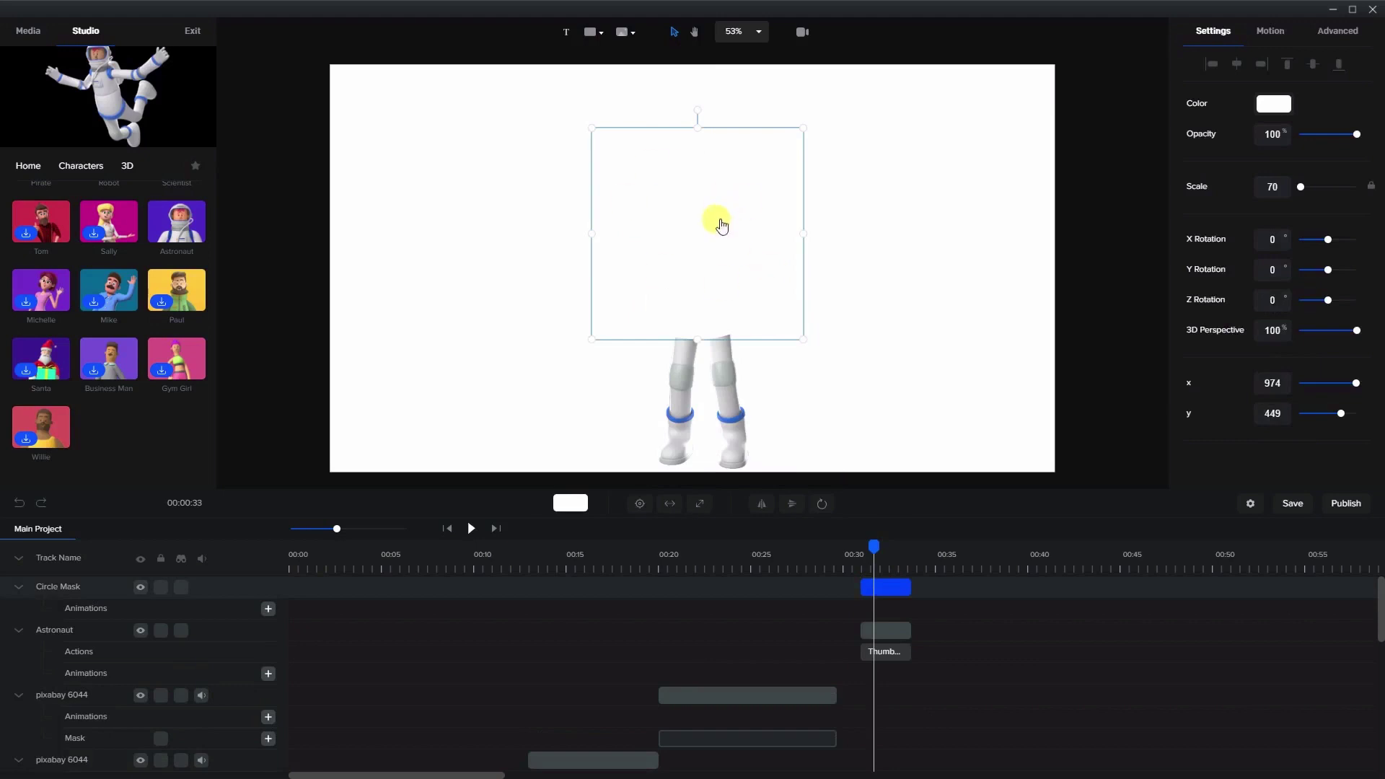
left_click(1264, 105)
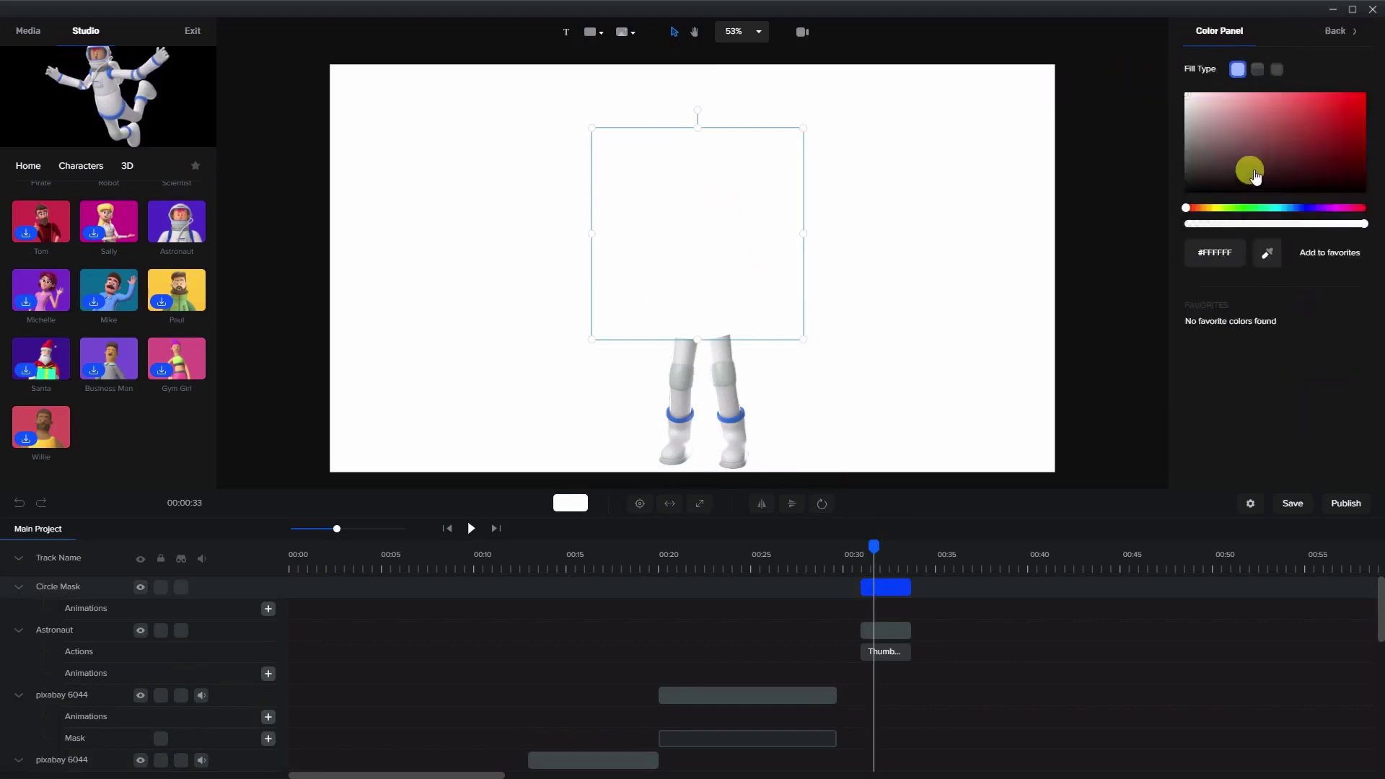
left_click_drag(1254, 176, 1178, 82)
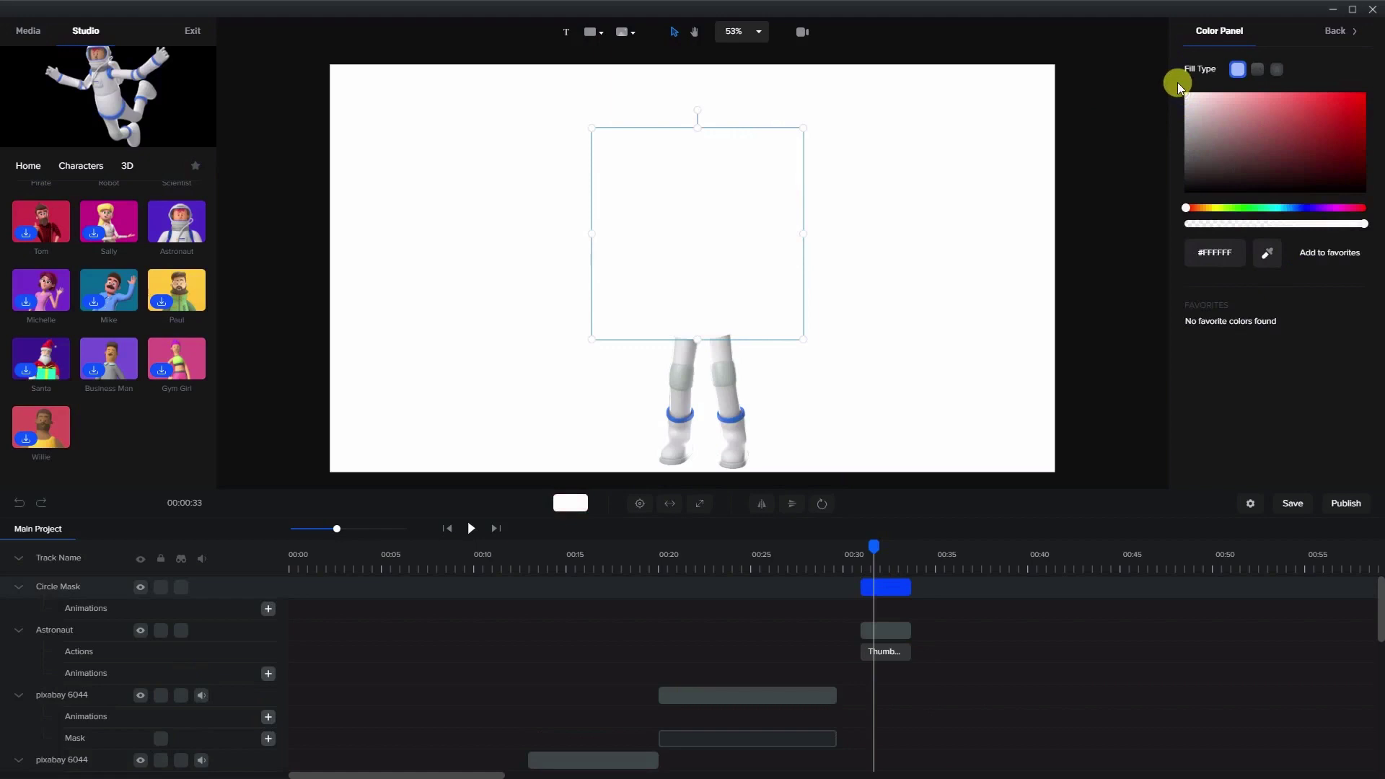
left_click(635, 217)
Duplicate the Circle Mask clip and rename the uppermost copy's track as Circle BG.
right_click(883, 587)
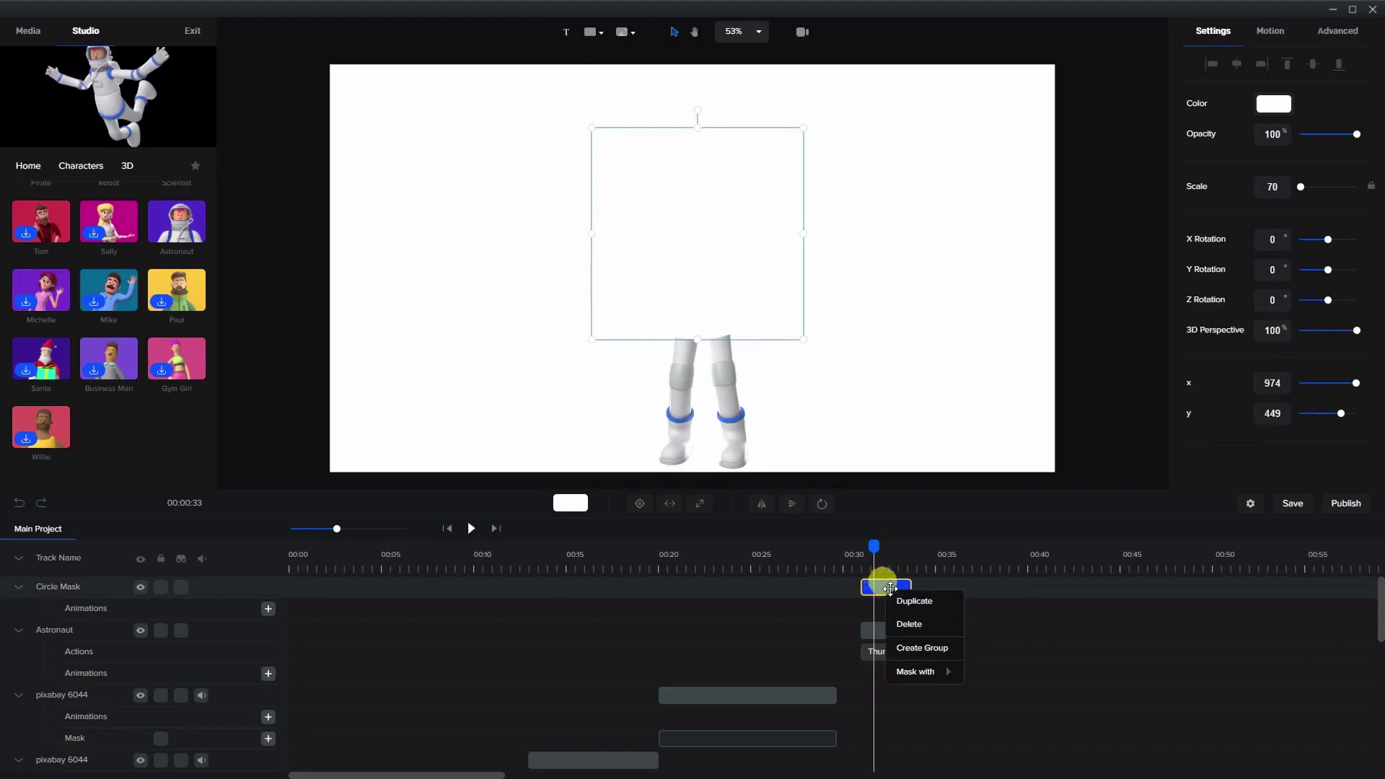
left_click(913, 601)
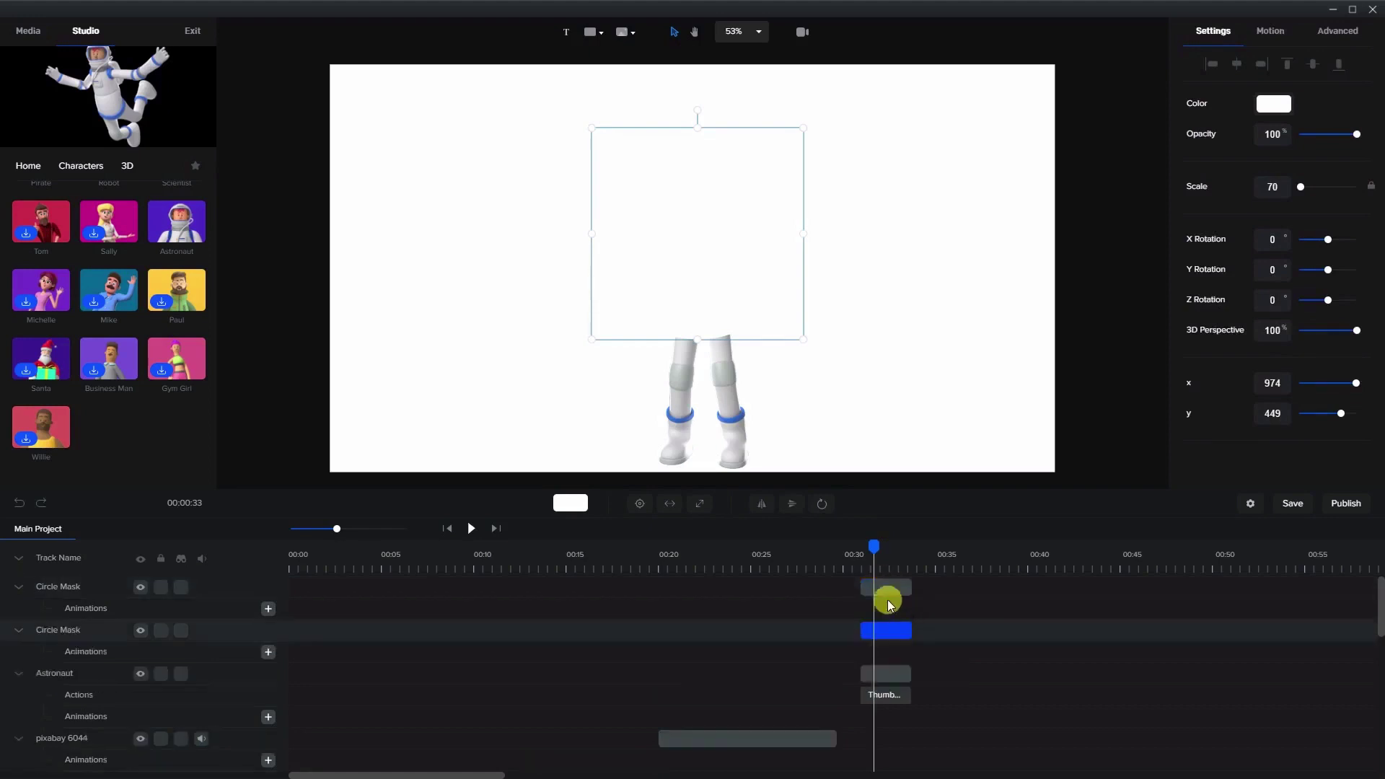
left_click(74, 588)
double_click(75, 586)
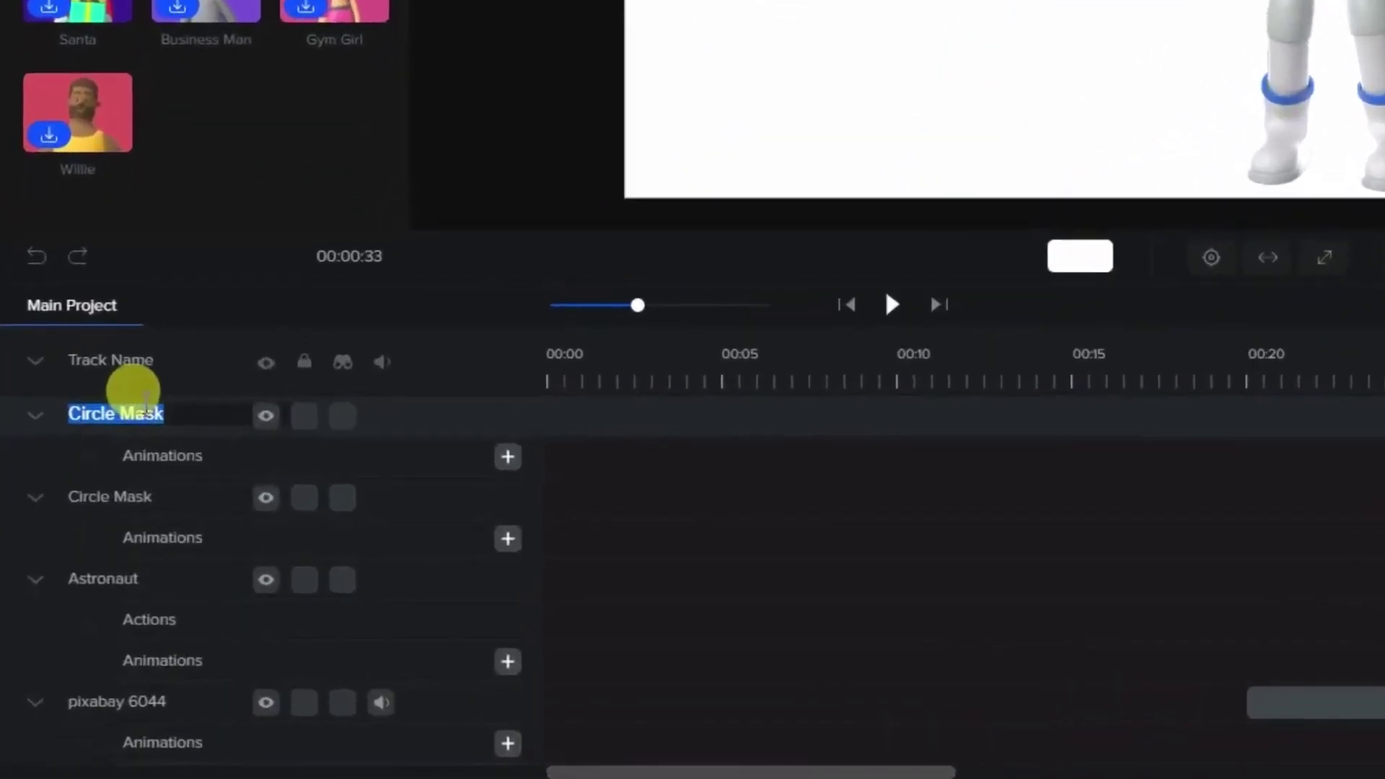
key("End")
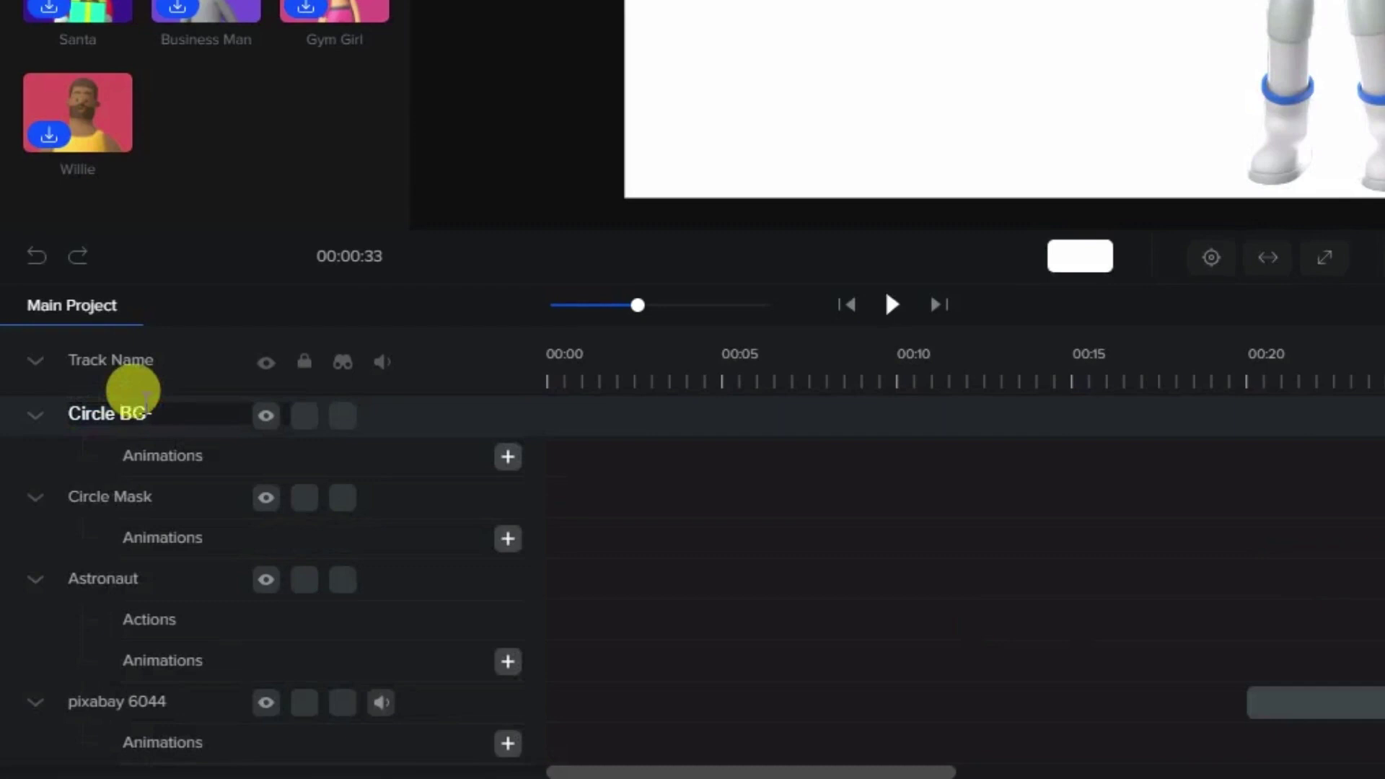
key("Return")
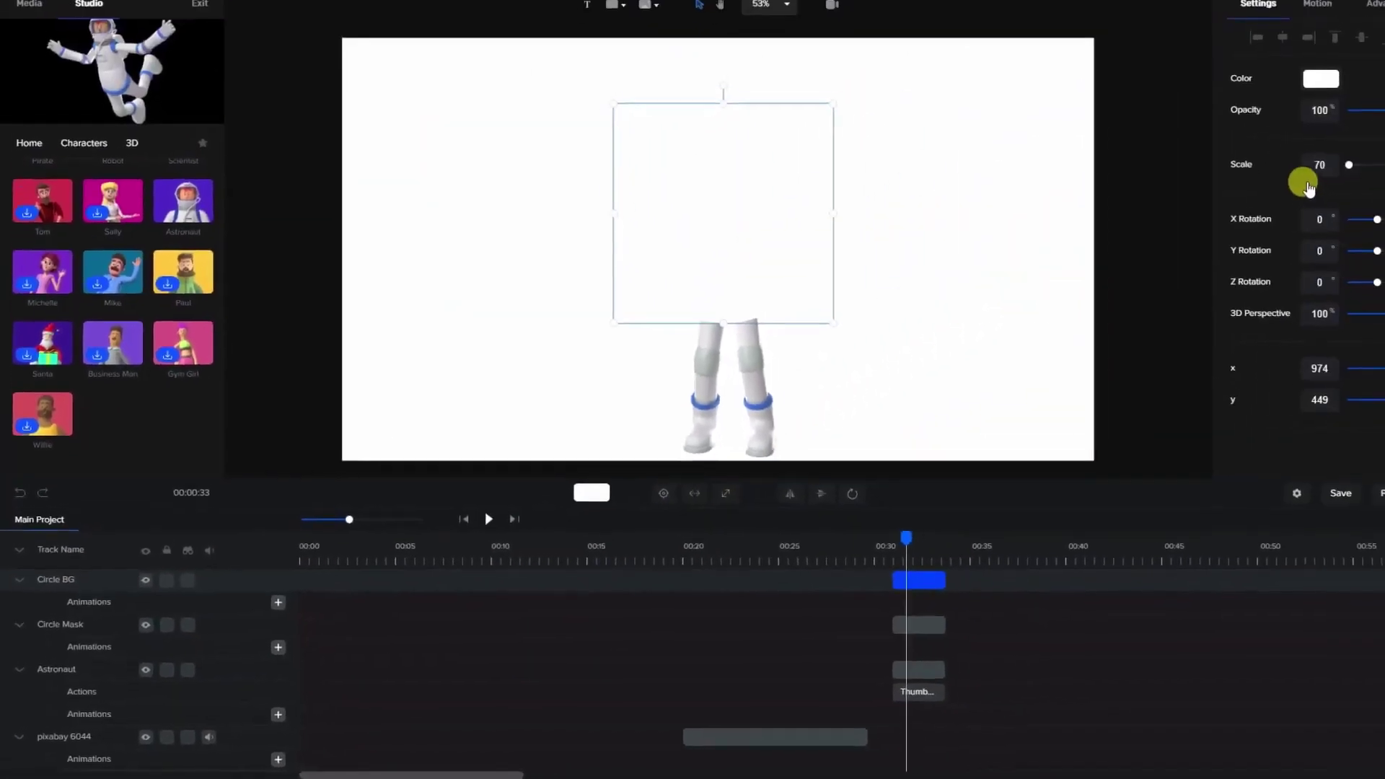
Change the Circle BG shape's solid fill to a light mint green.
left_click(1318, 77)
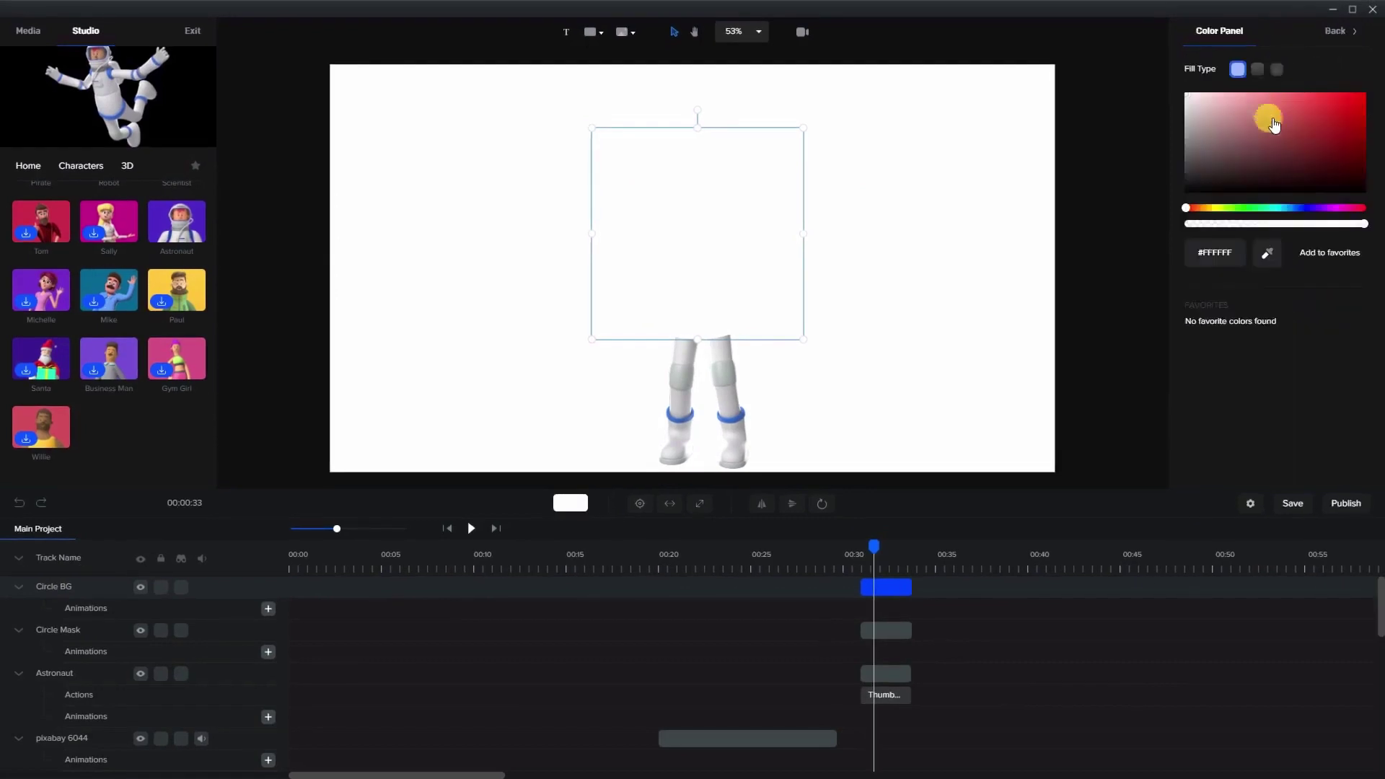
left_click(1276, 211)
left_click_drag(1268, 106, 1244, 103)
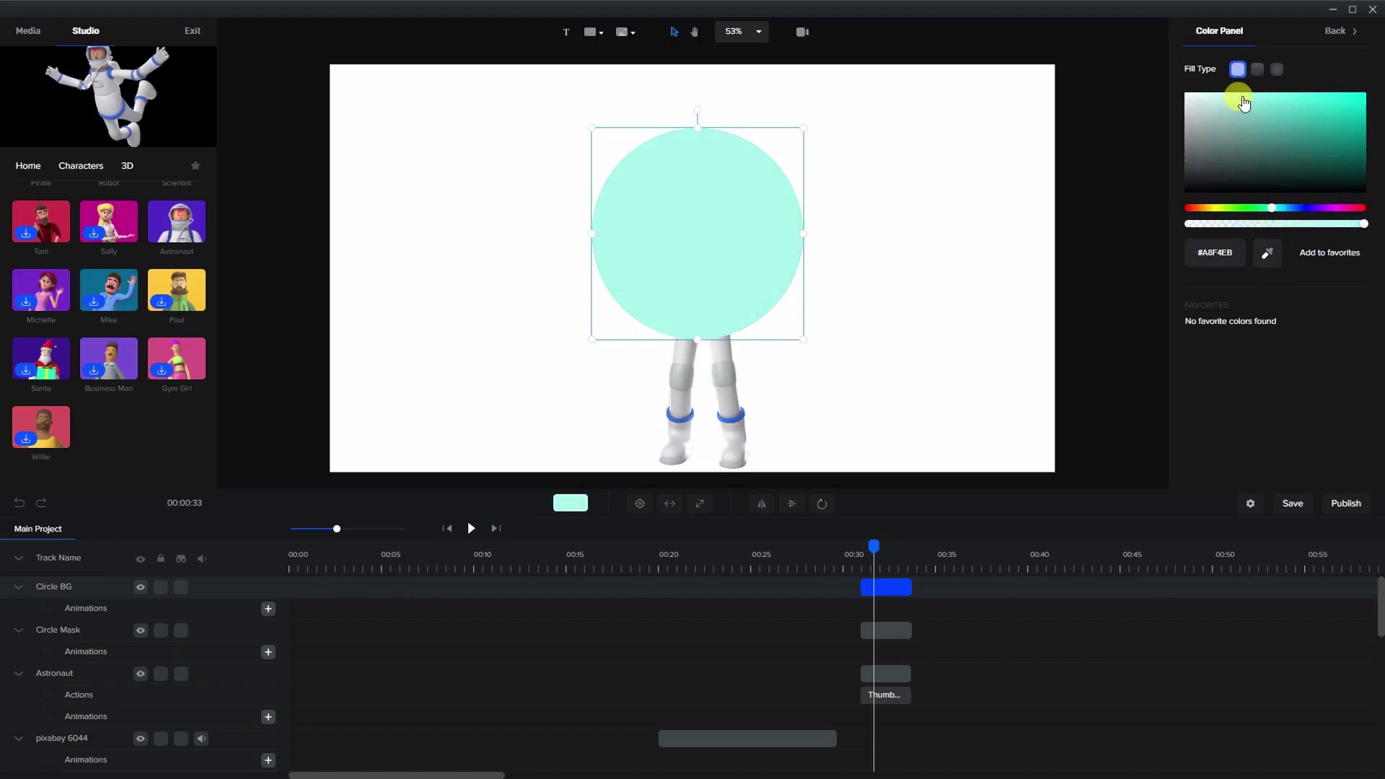
left_click(958, 295)
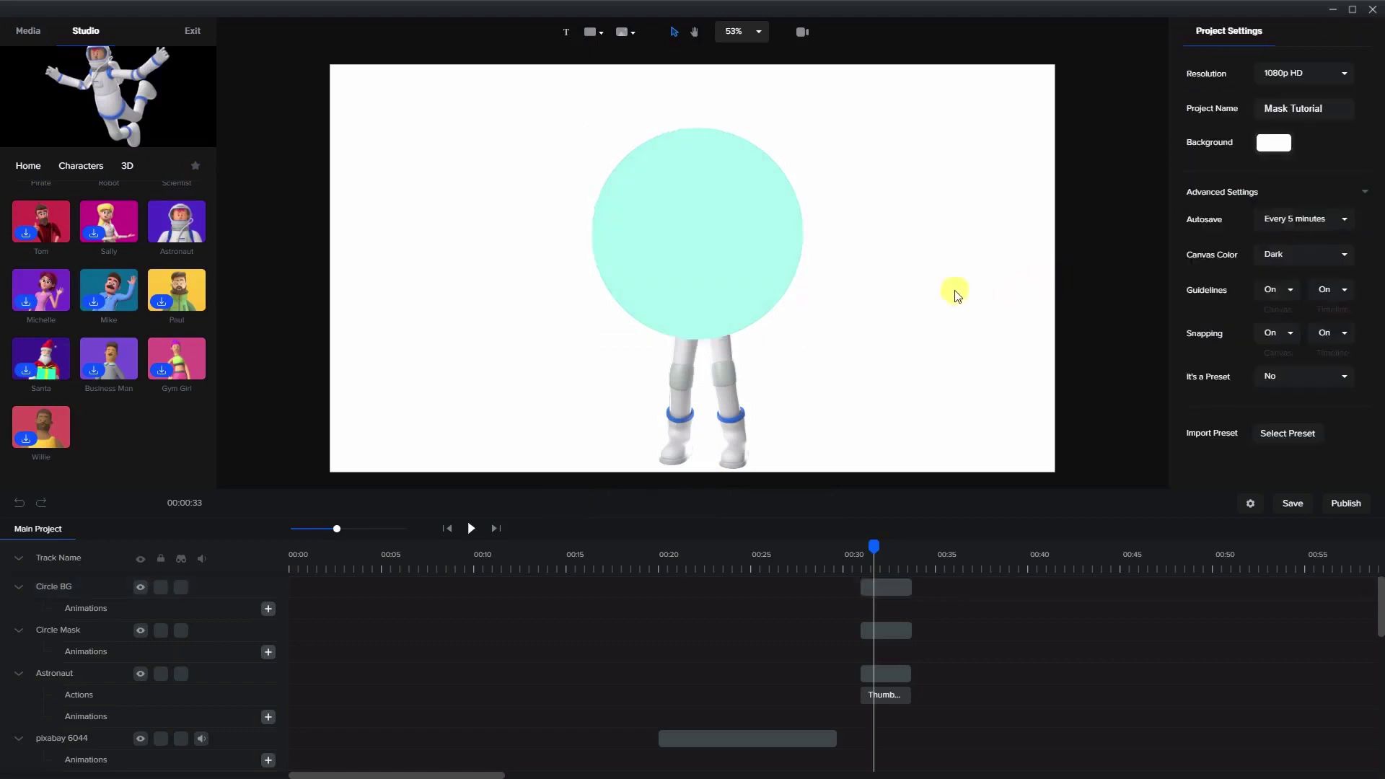
Move the Circle BG track below the Astronaut track so the circle sits behind the character.
left_click(766, 263)
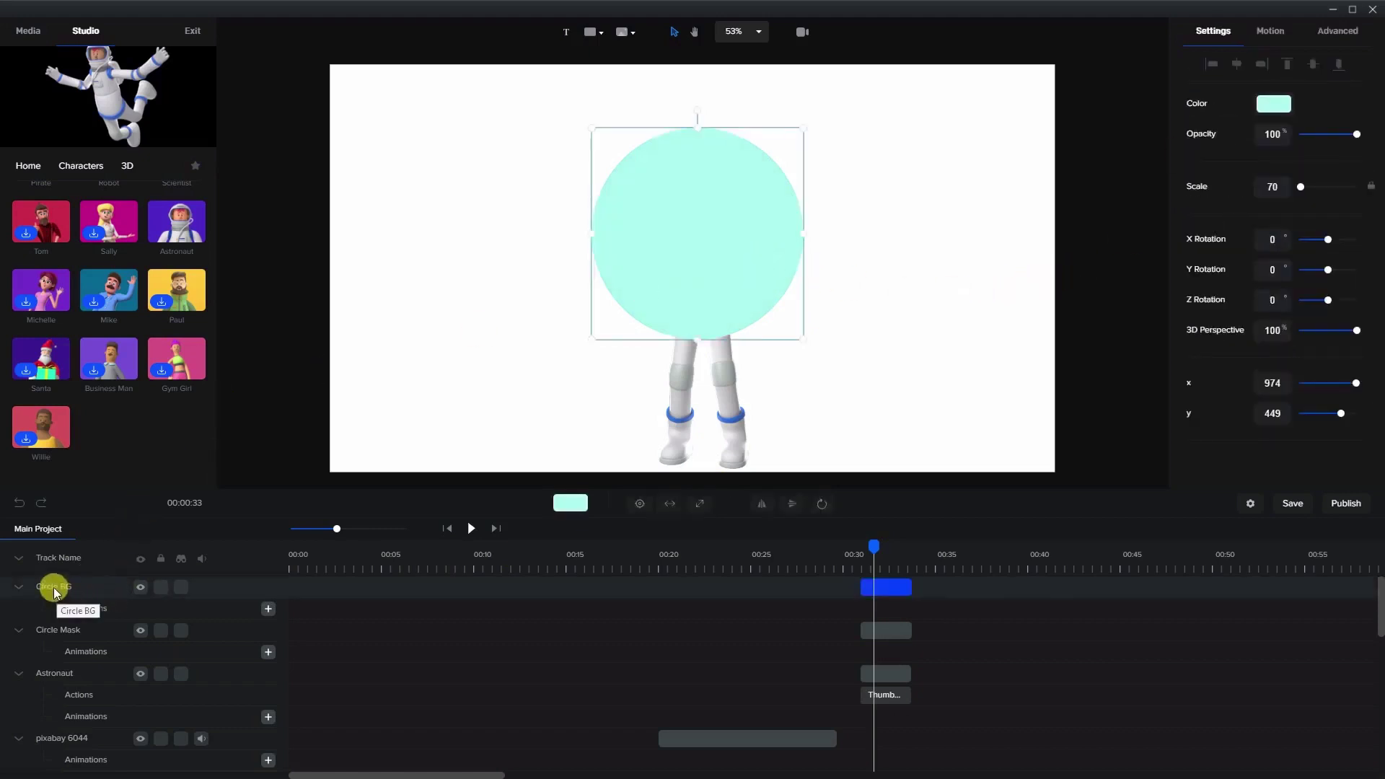
left_click_drag(54, 592, 46, 635)
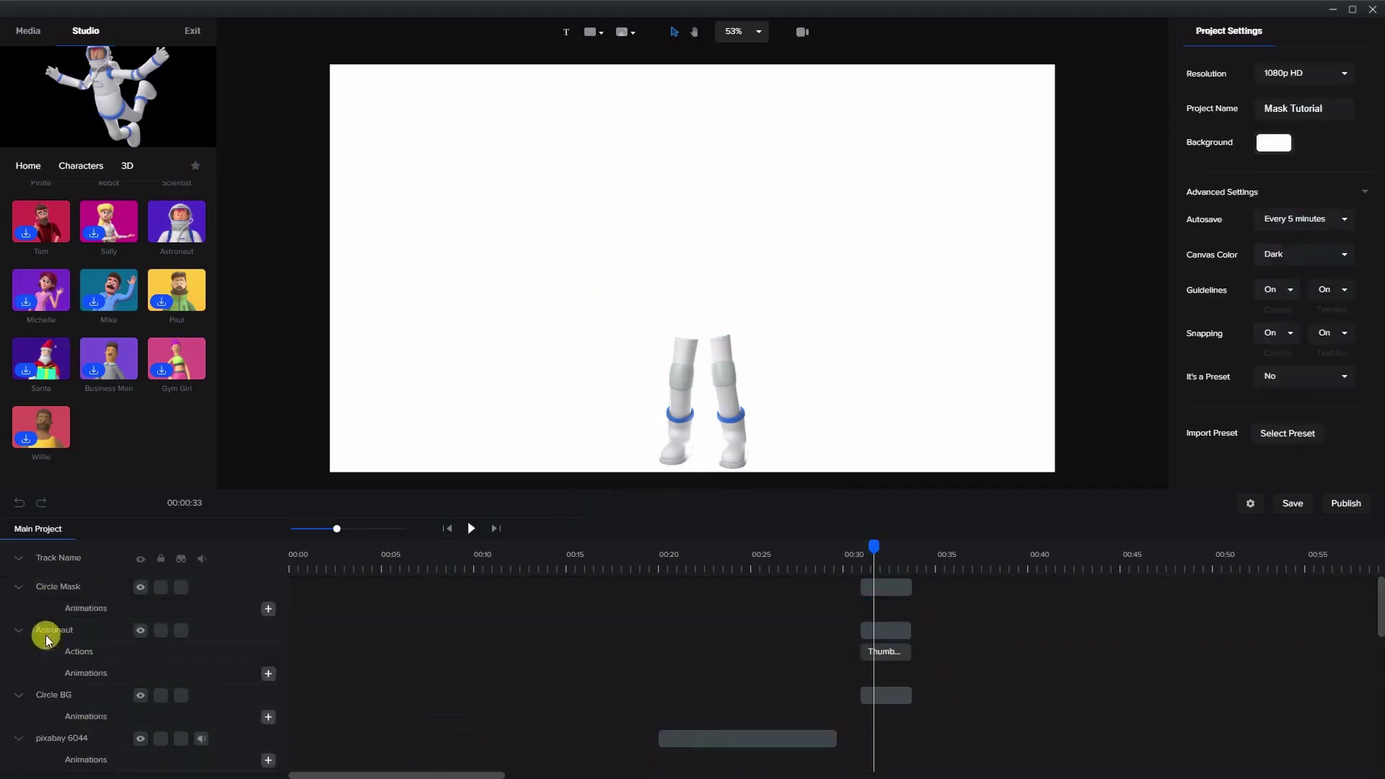
left_click(57, 695)
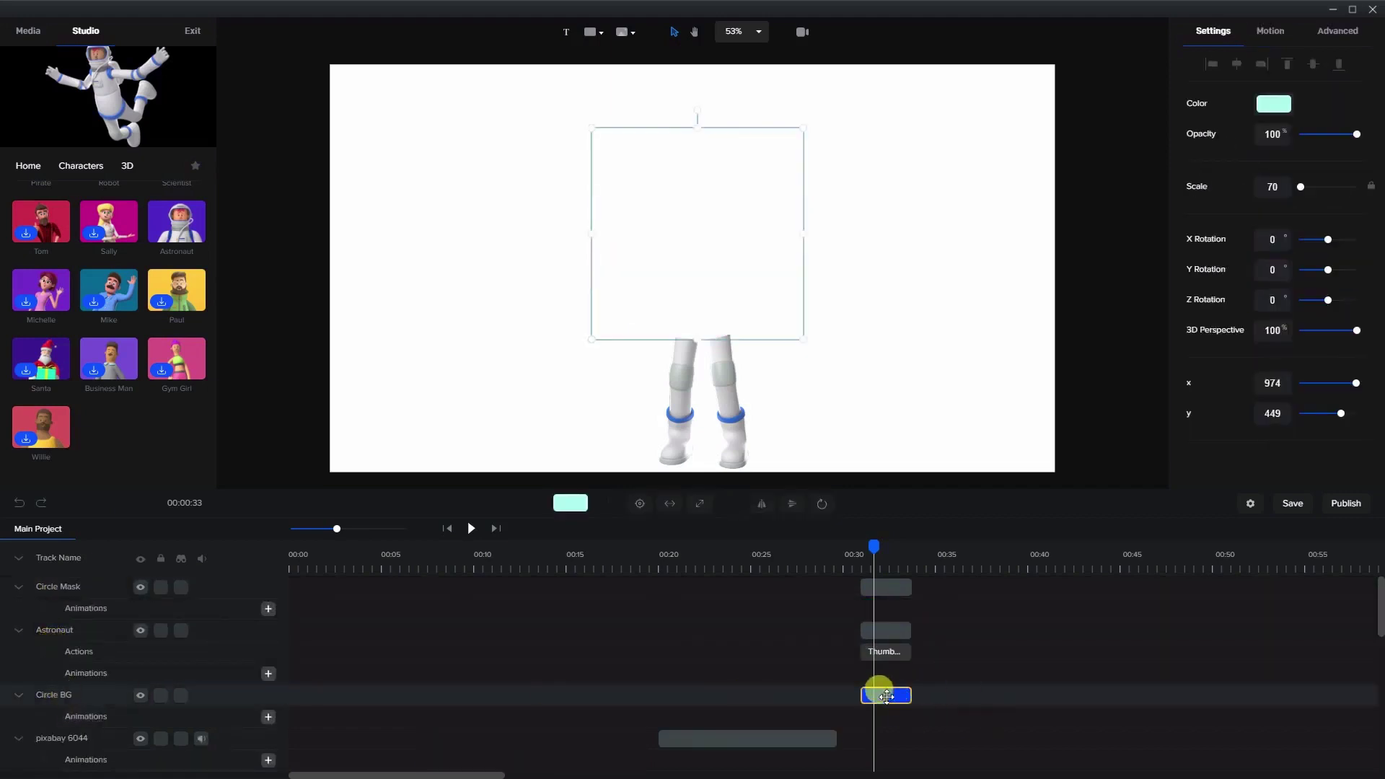
Mask the Astronaut clip with Circle Mask again, leaving Circle BG as the unmasked background.
left_click(886, 631)
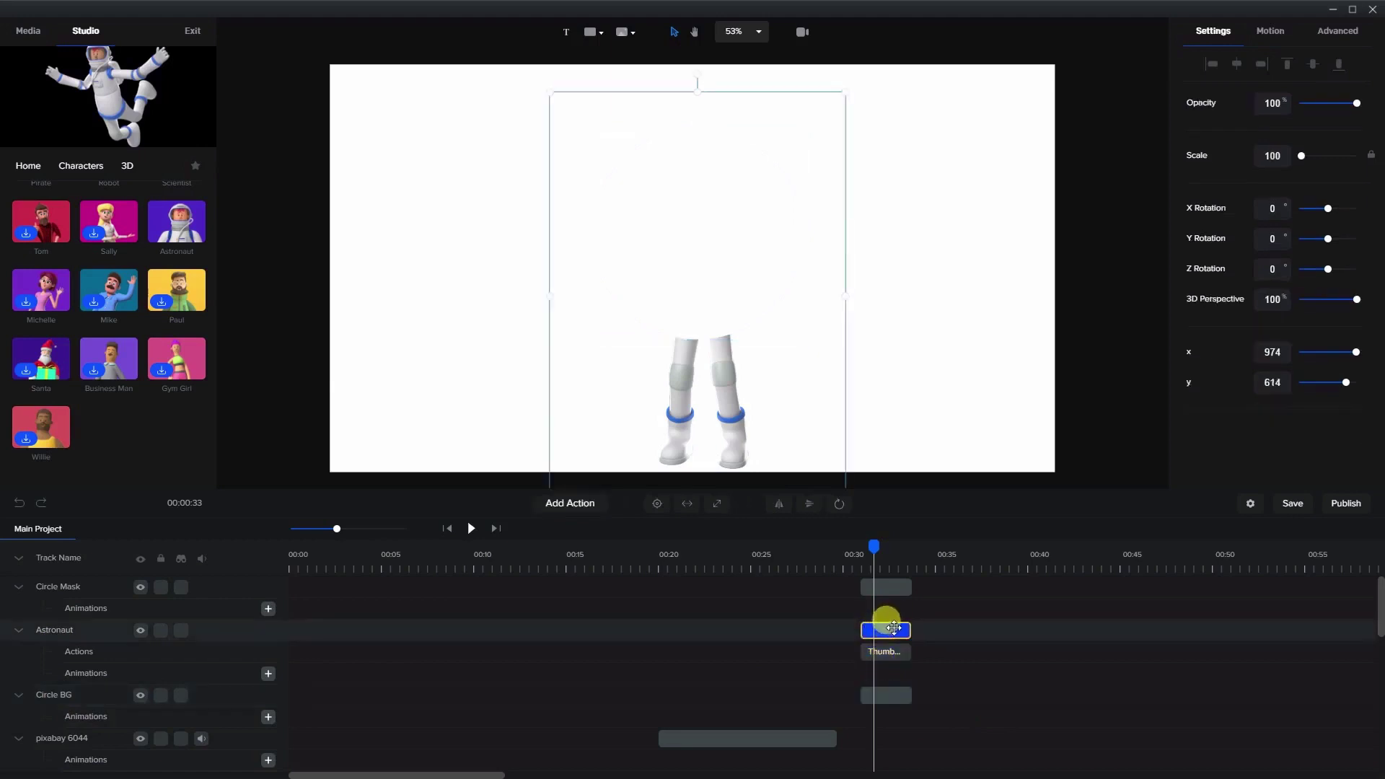
right_click(894, 627)
mouse_move(942, 709)
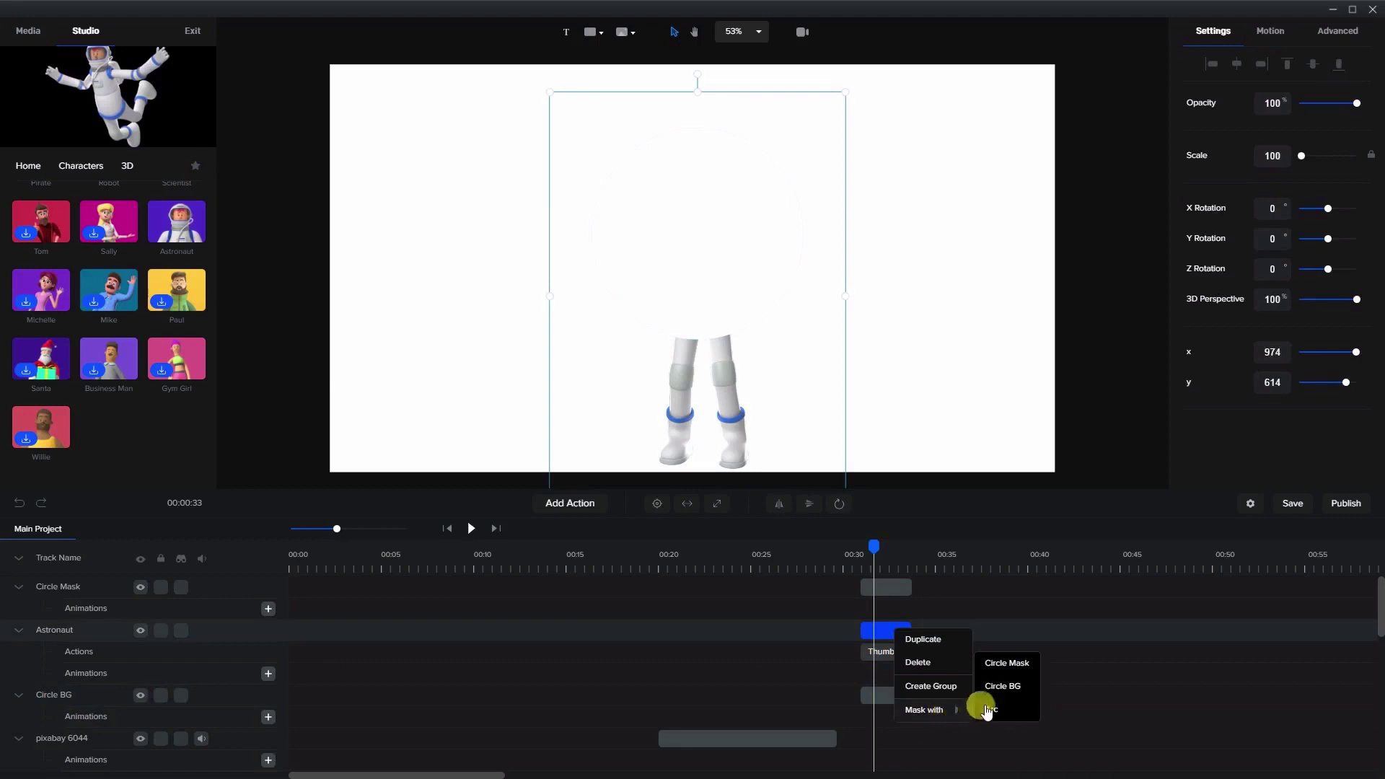
left_click(1006, 662)
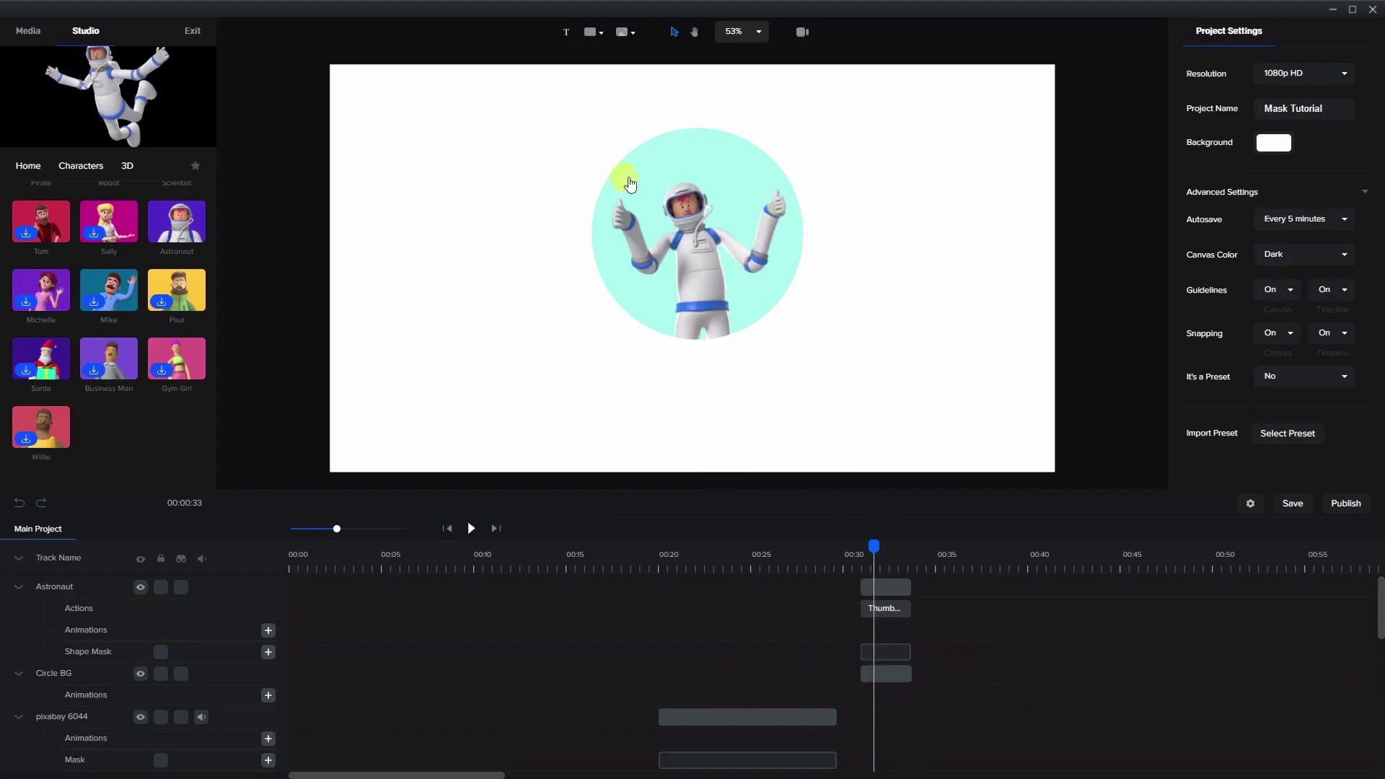
Shift the masked astronaut to x 960, y 614 and play the animation from just before the clip starts.
left_click(890, 593)
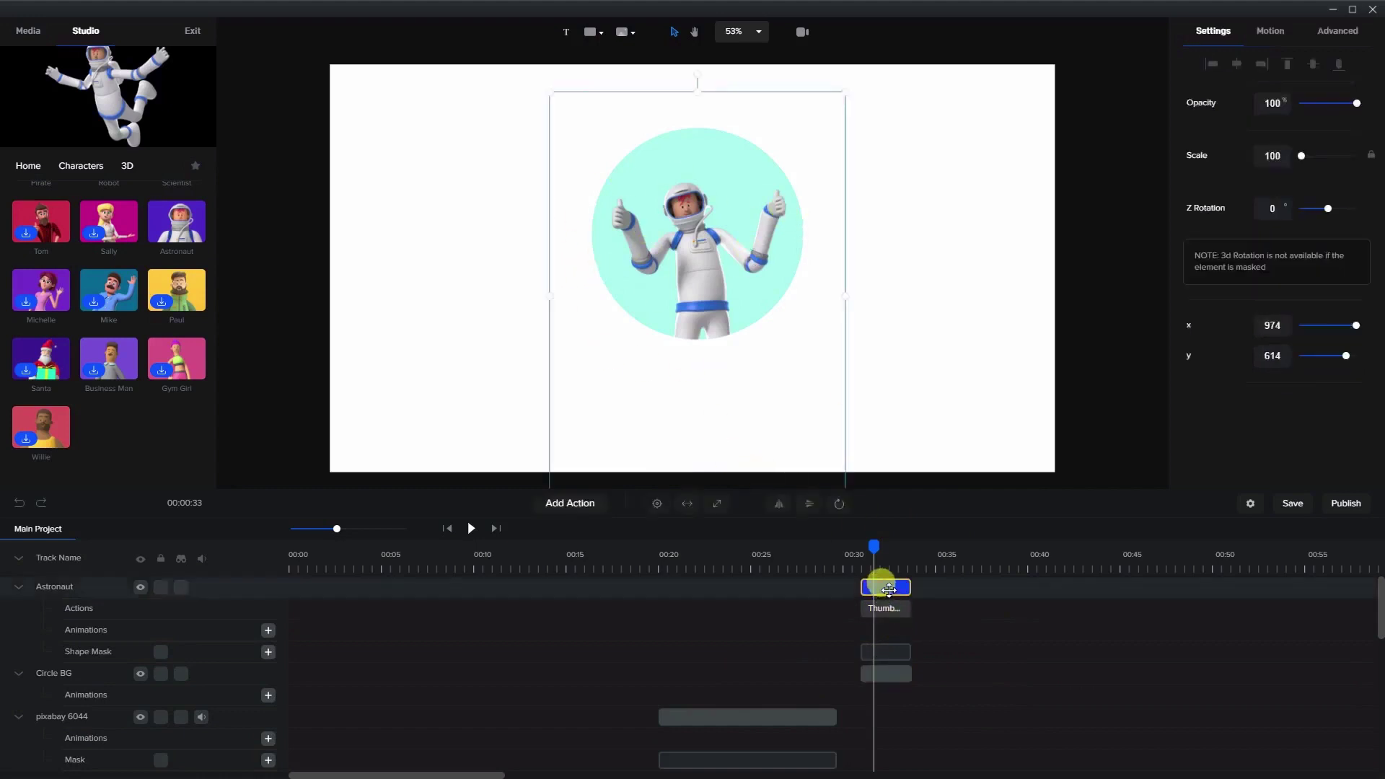
mouse_move(784, 403)
left_mouse_down()
mouse_move(809, 407)
mouse_move(824, 344)
mouse_move(727, 361)
mouse_move(813, 495)
mouse_move(885, 365)
mouse_move(757, 452)
mouse_move(879, 423)
mouse_move(816, 399)
mouse_move(791, 427)
left_mouse_up()
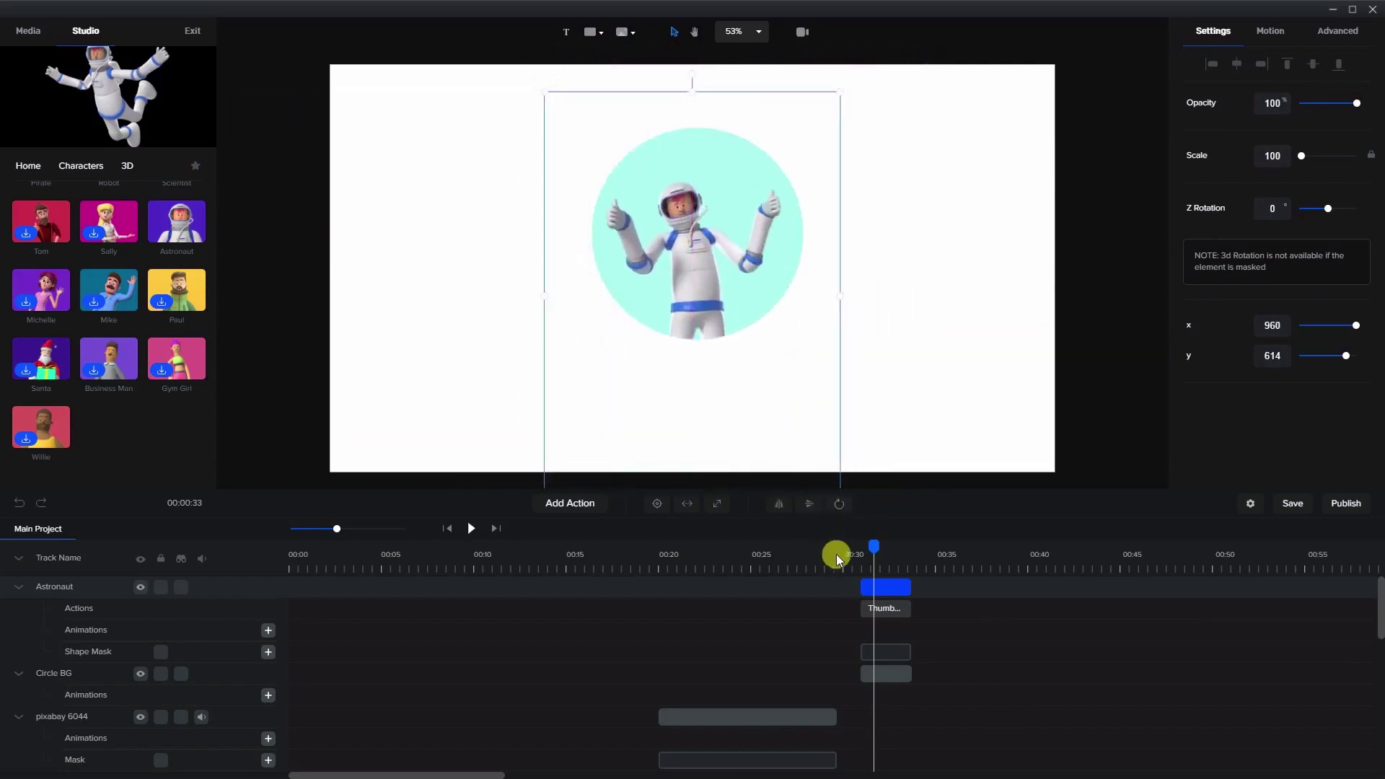
left_click(857, 569)
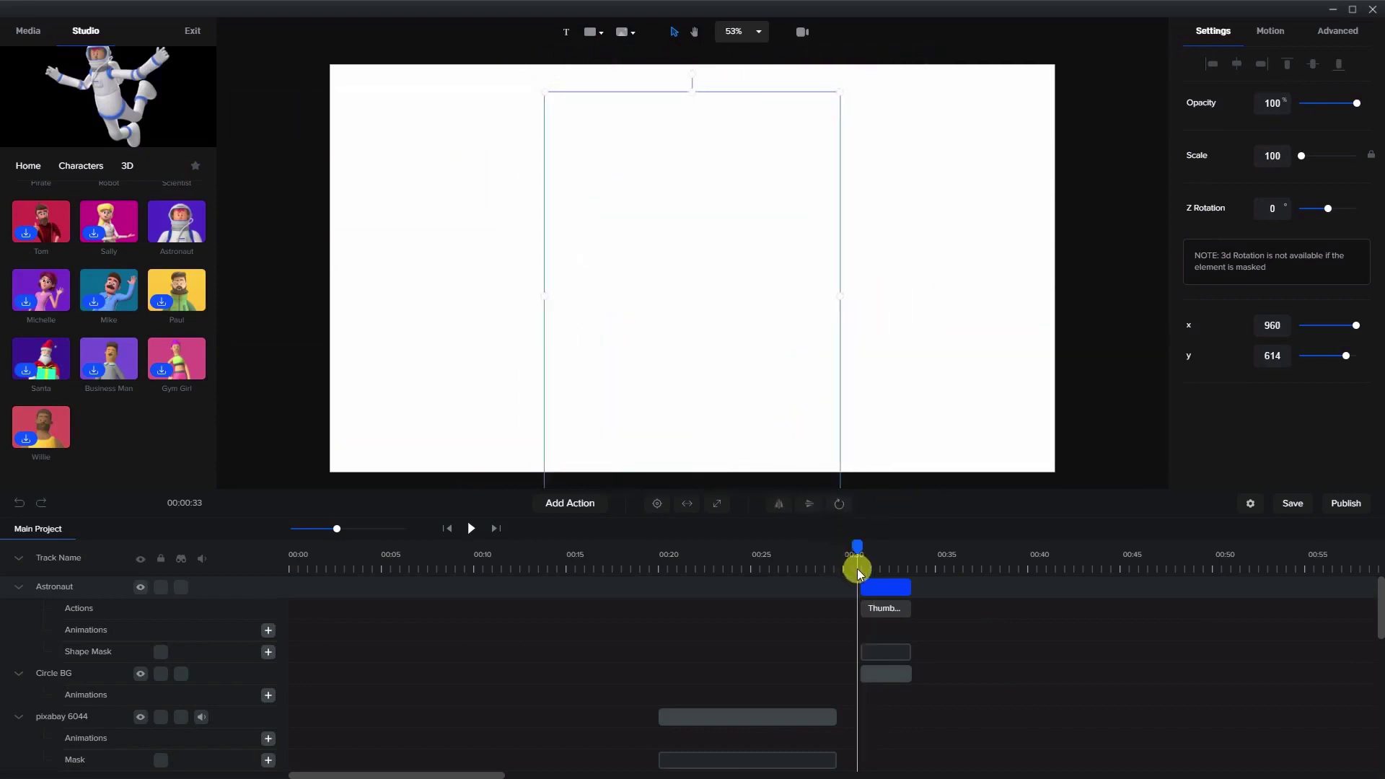
left_click(470, 530)
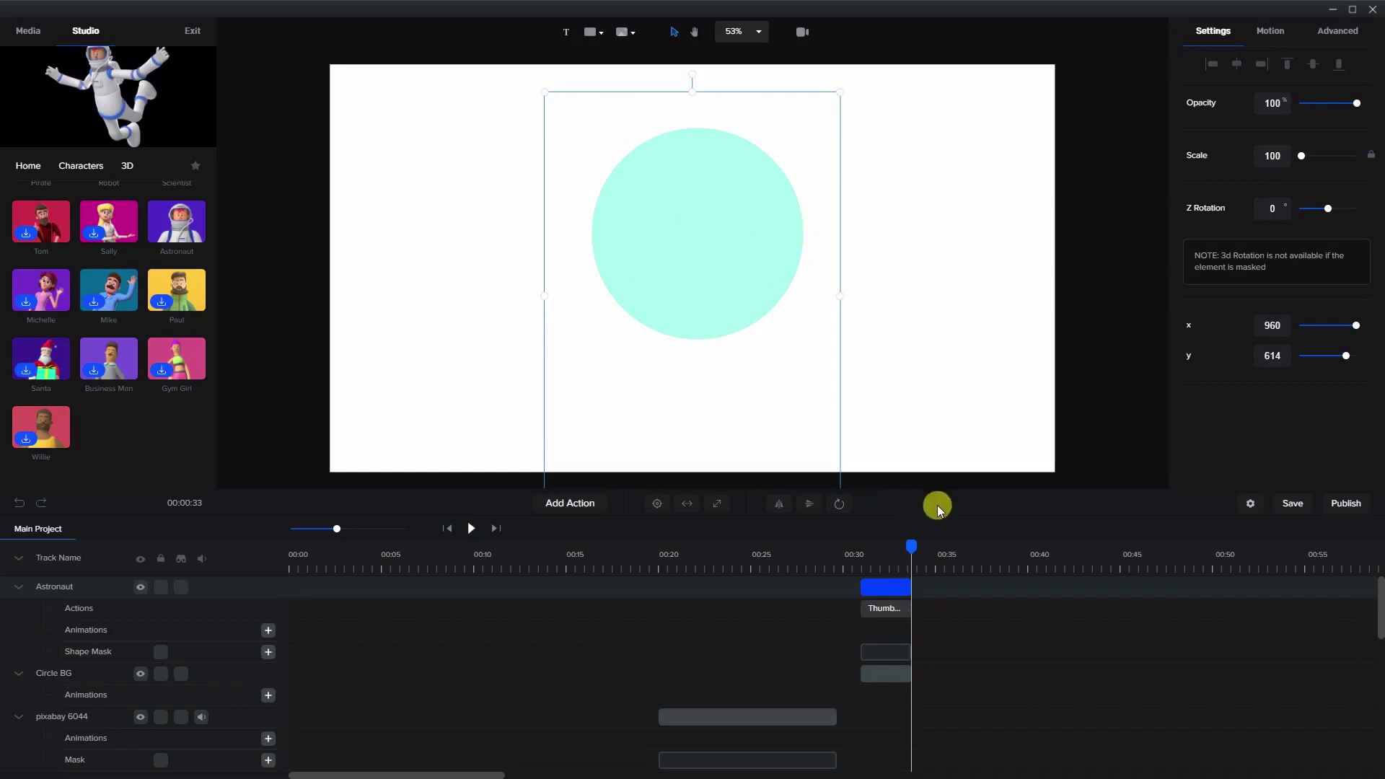
Add the YouTube play-button logo shape to the canvas, starting at about 00:35 on the timeline.
left_click(954, 564)
left_click(876, 204)
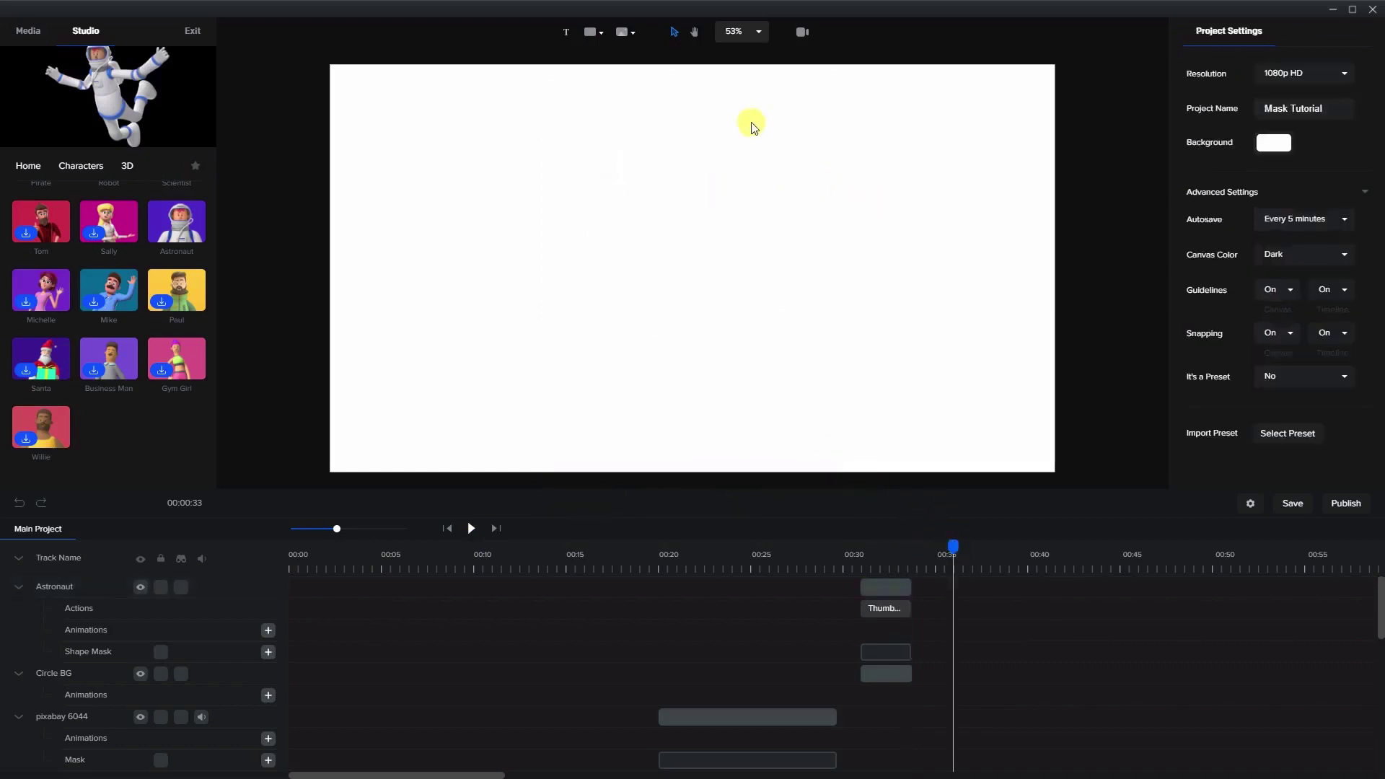
left_click(591, 33)
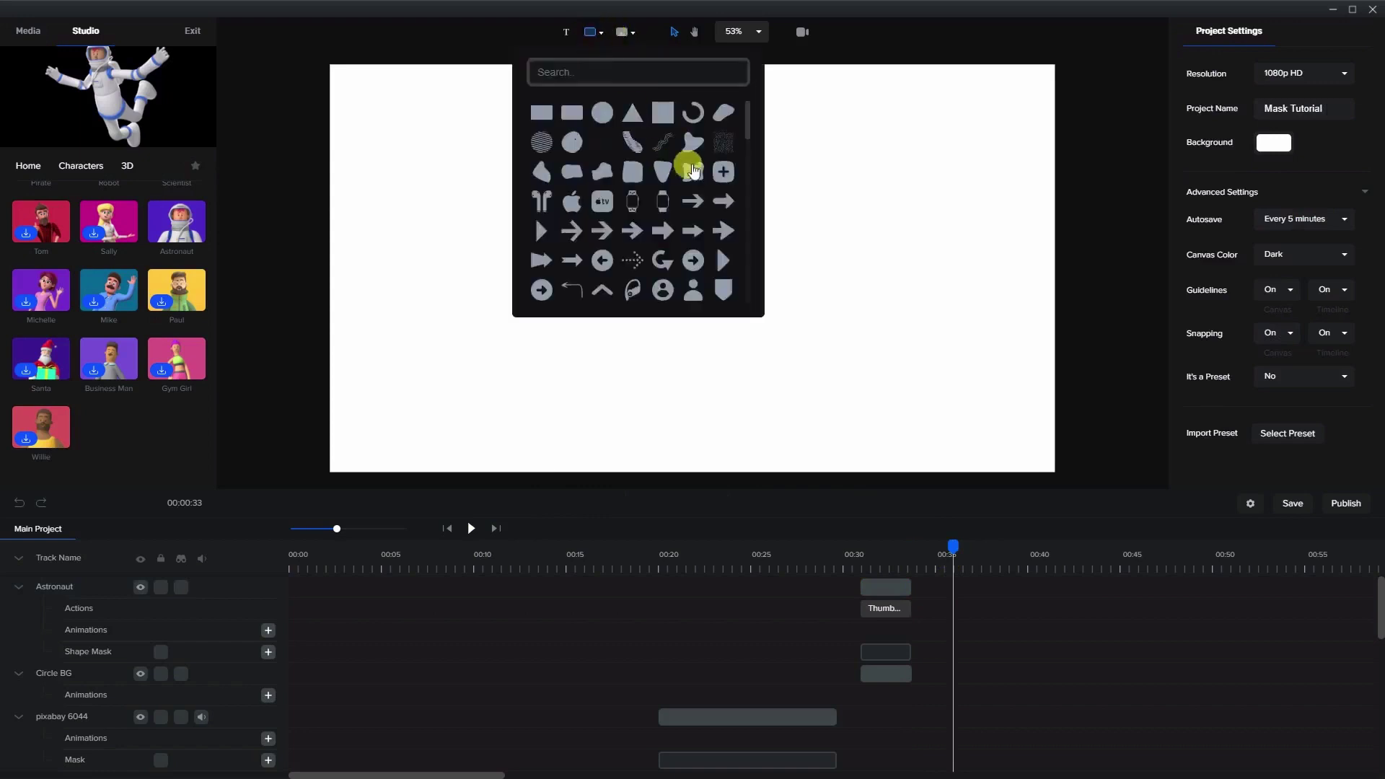
left_click_drag(749, 124, 744, 287)
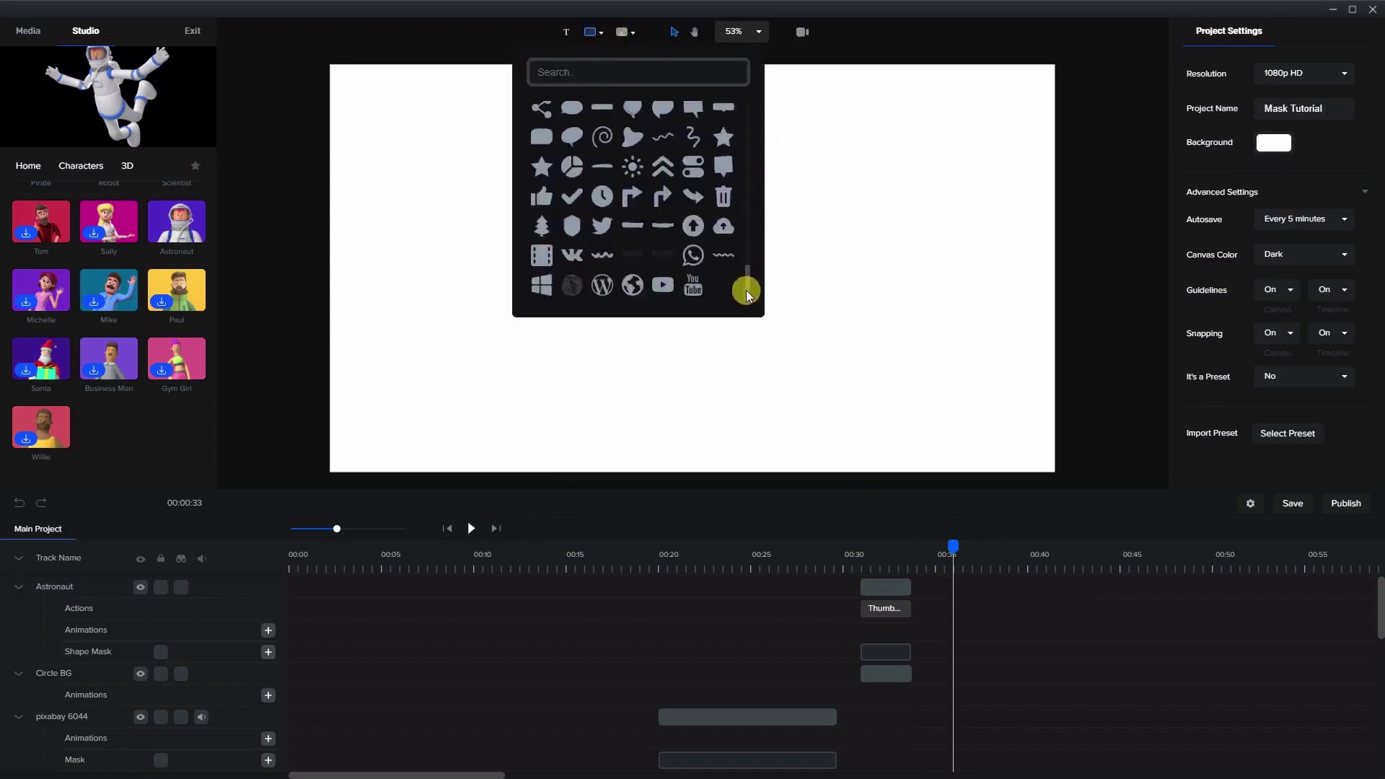
left_click(660, 284)
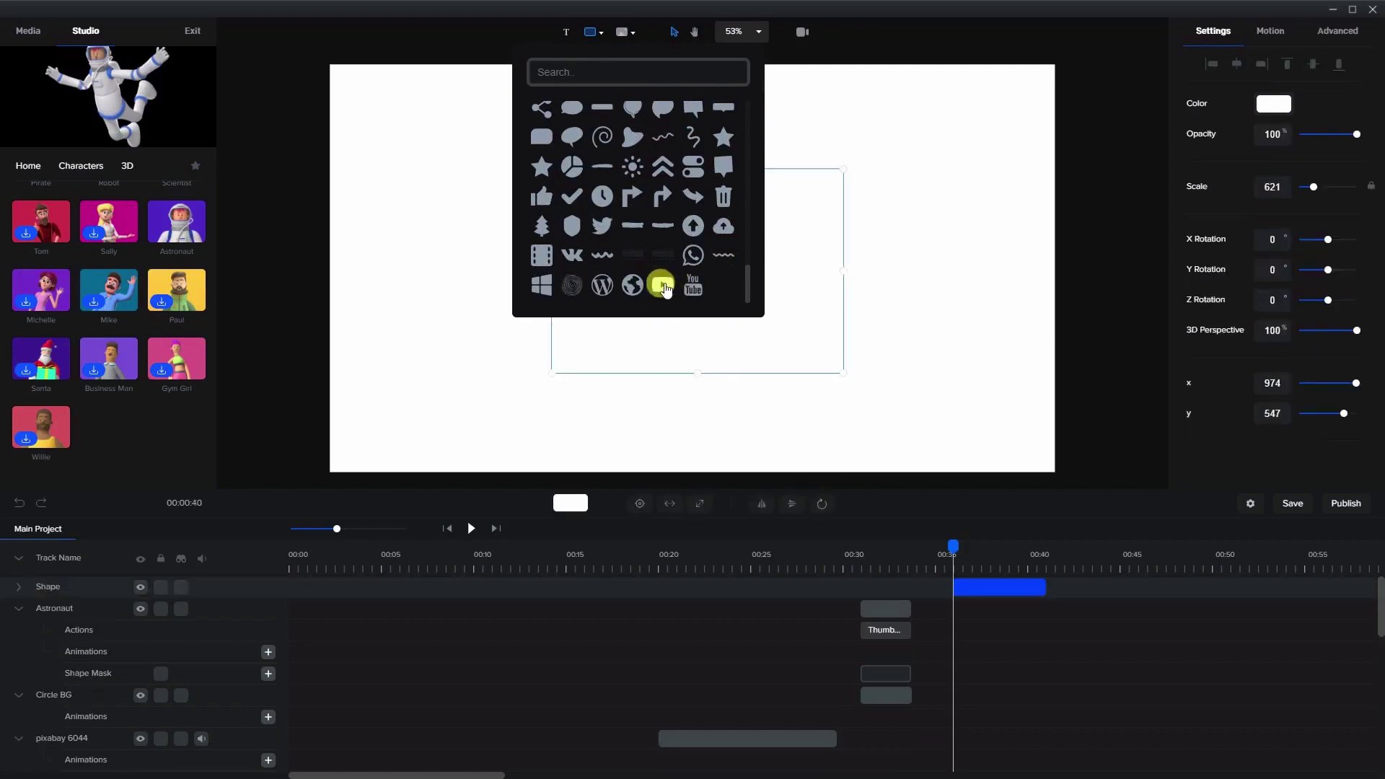
left_click(869, 288)
left_click(751, 275)
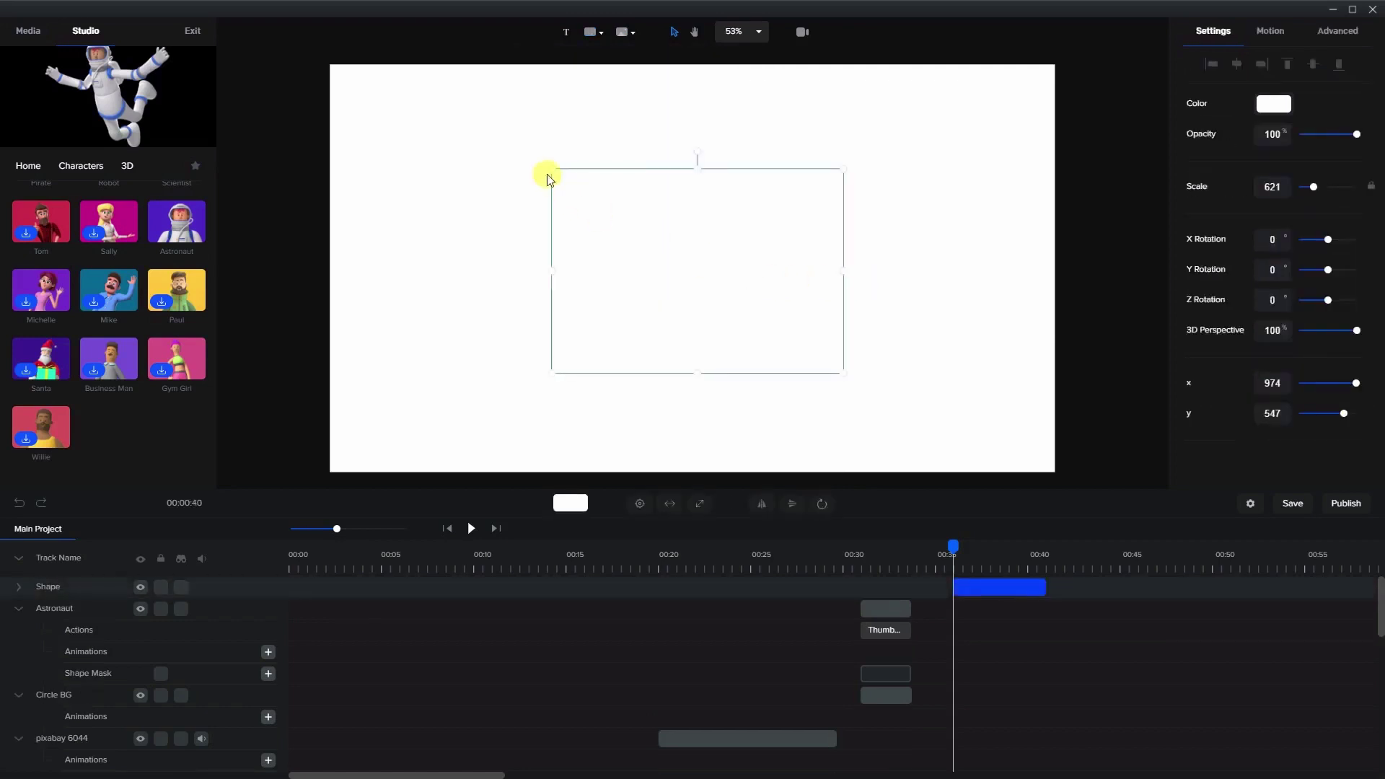
Enlarge the YouTube logo shape to scale 828, positioned at x 960, y 538.
left_click_drag(550, 176, 498, 131)
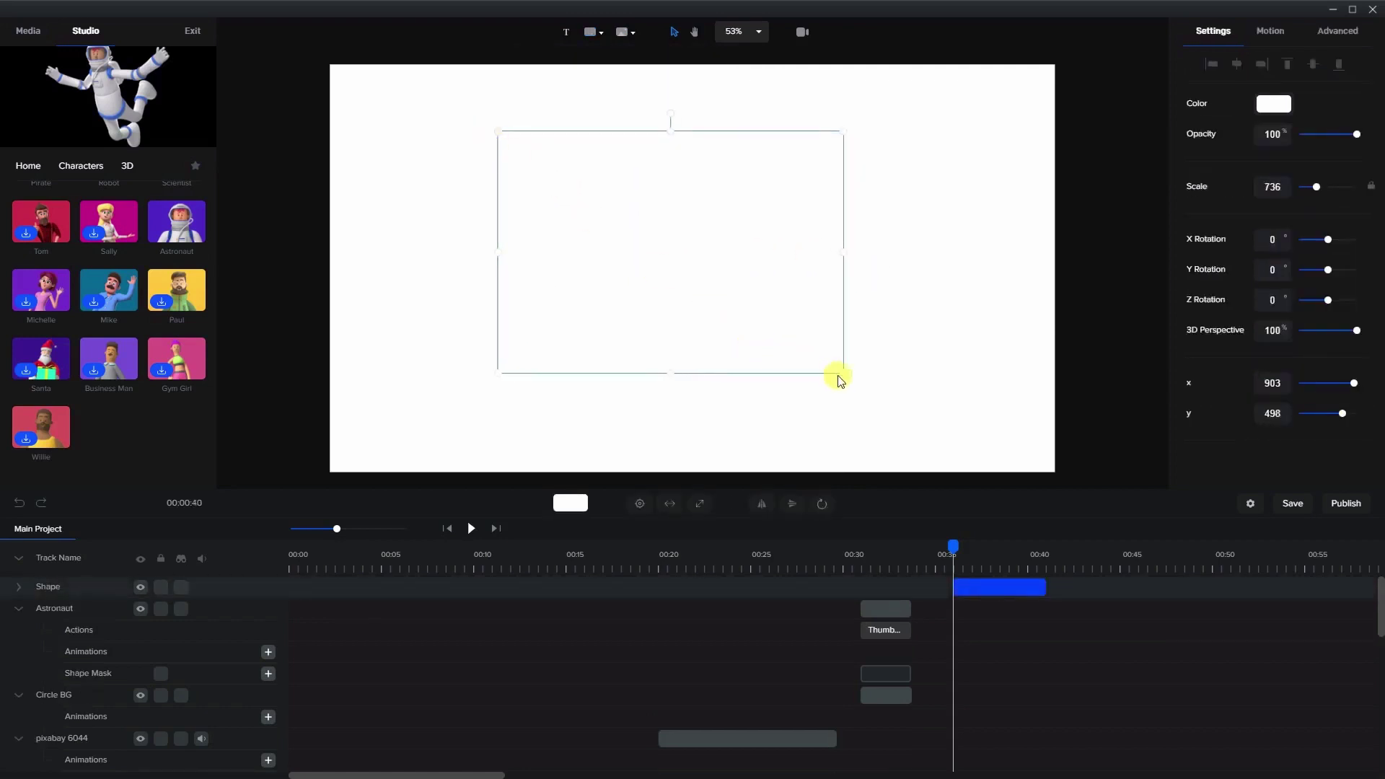
left_click_drag(840, 373, 887, 403)
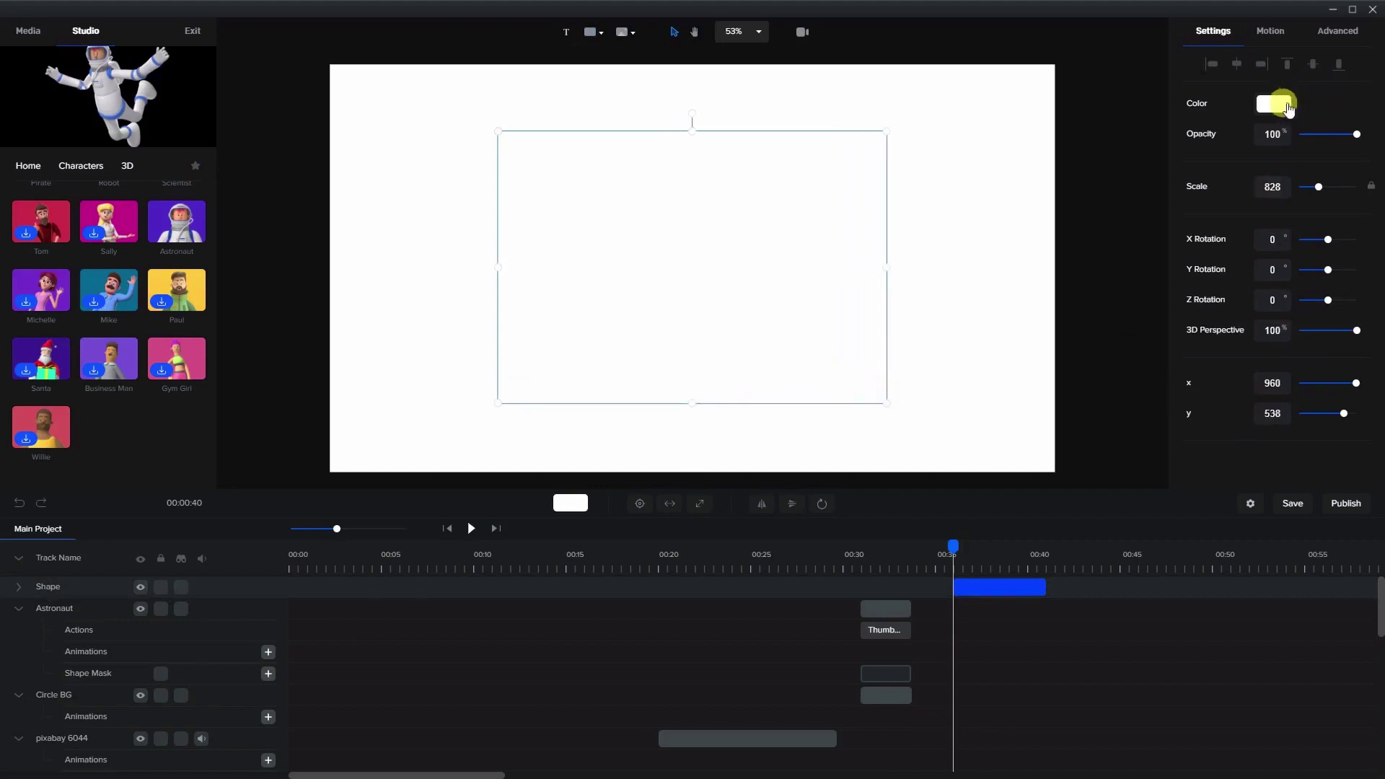
Set the YouTube logo shape's fill color to white.
left_click(1274, 104)
left_click_drag(1250, 121, 1159, 79)
left_click(980, 202)
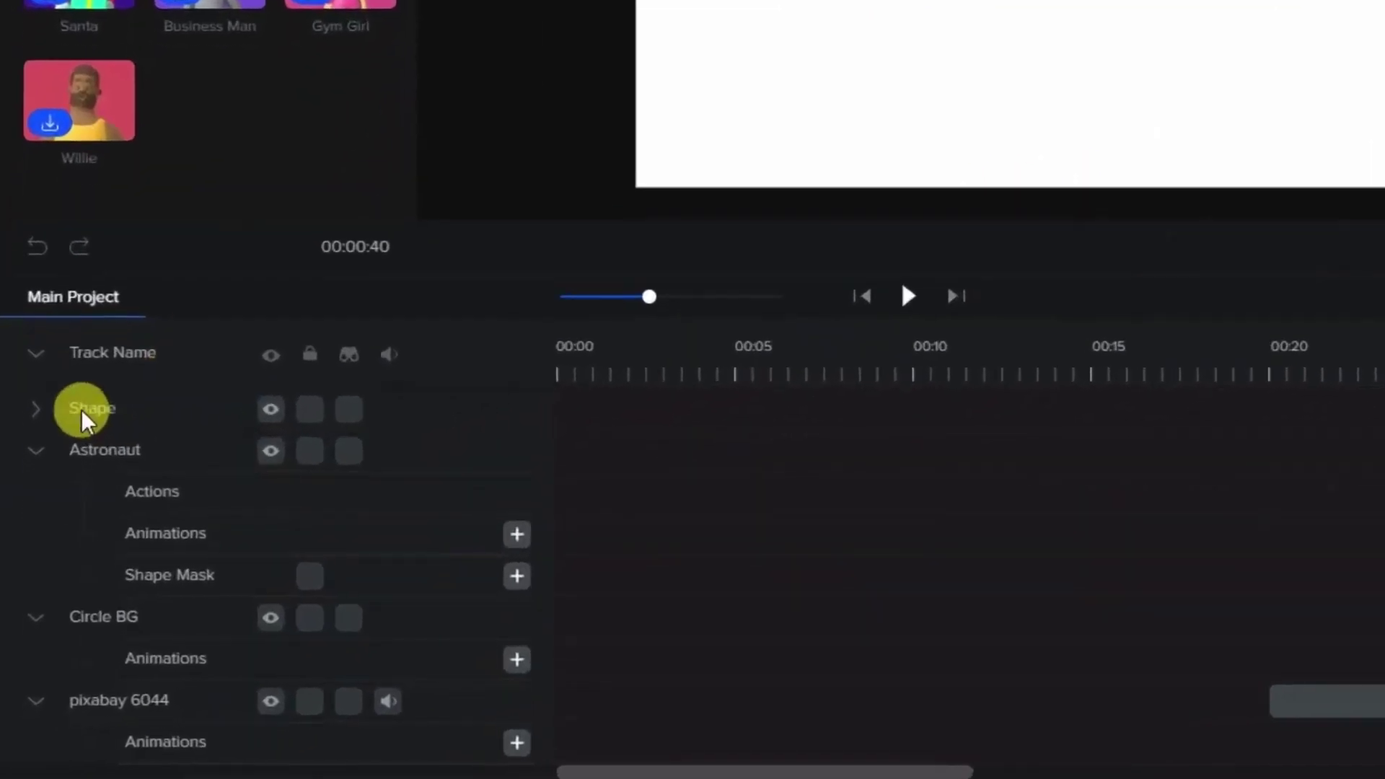
Rename the new shape's track as Logo and select its clip.
double_click(49, 587)
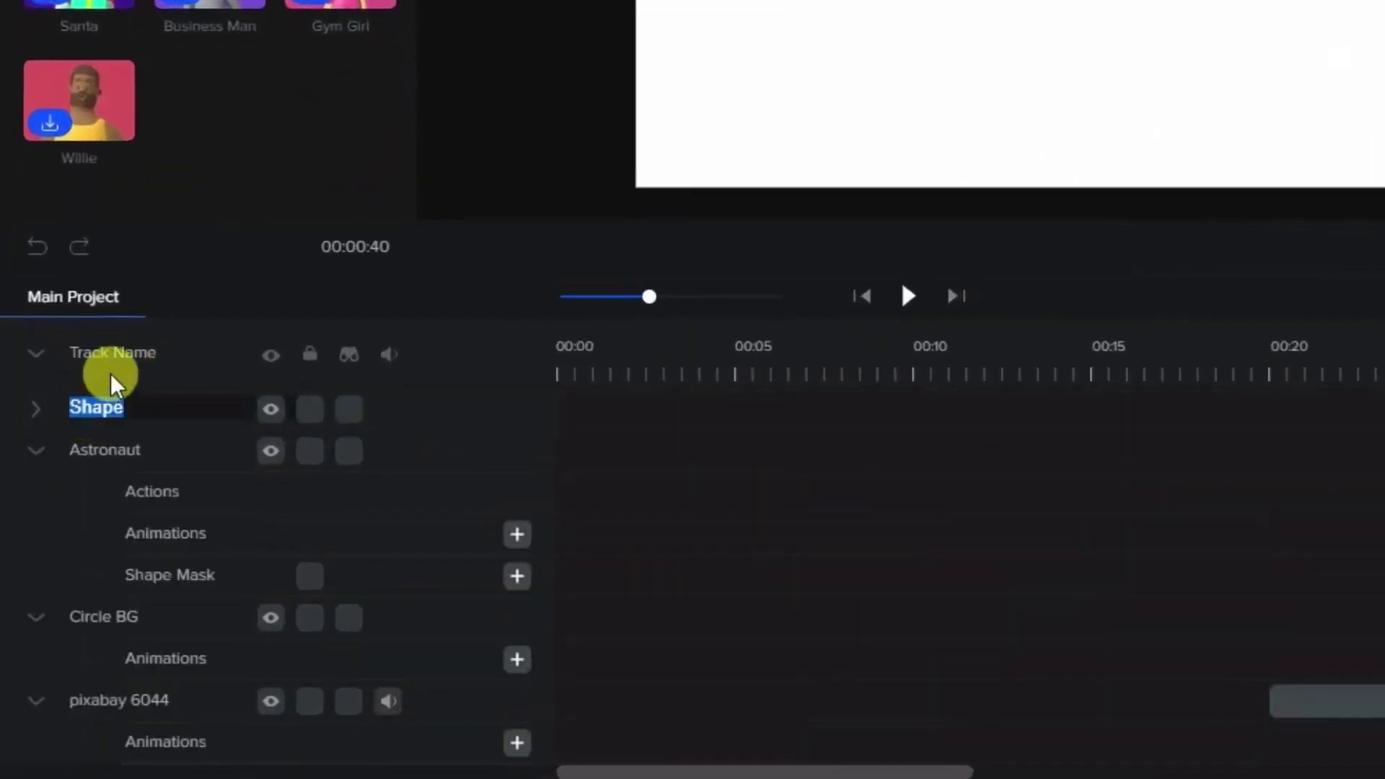
type("Logo")
key("Return")
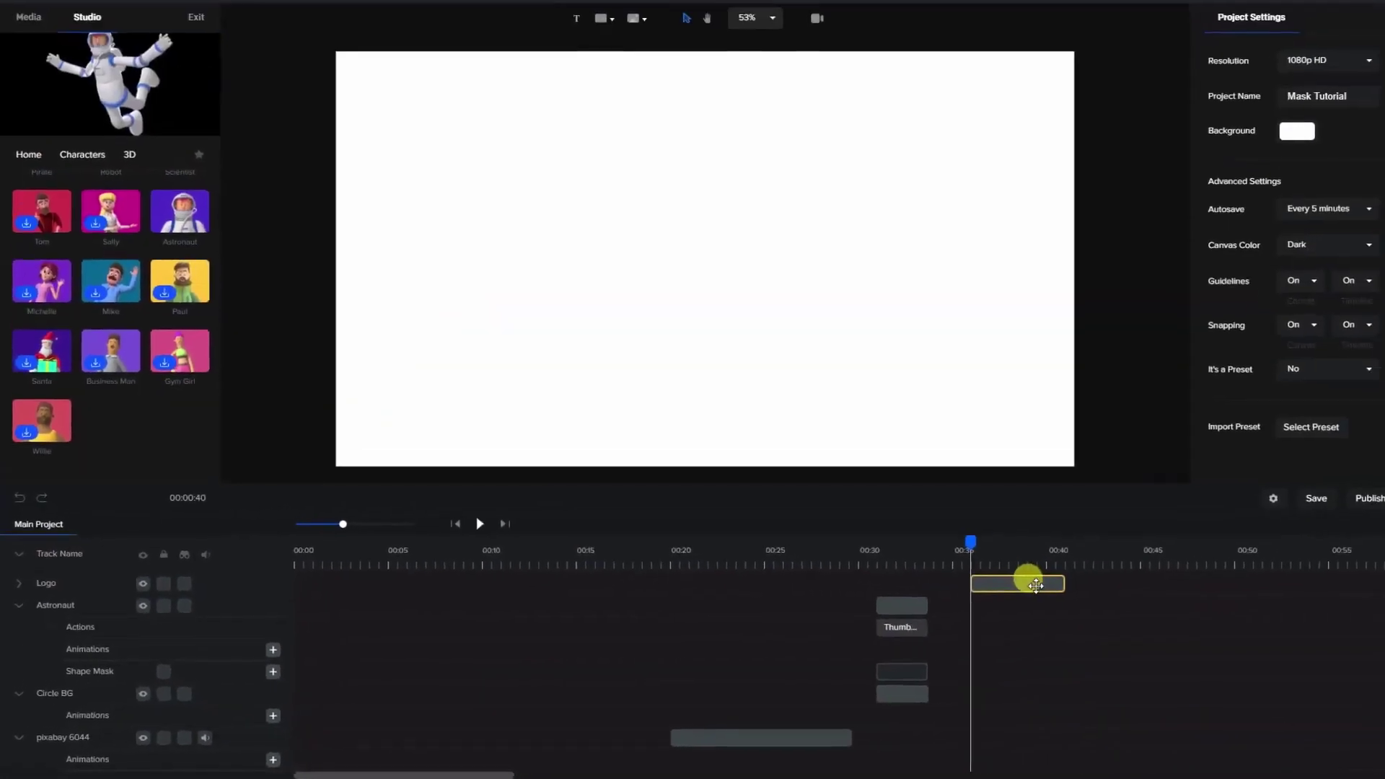
left_click(1036, 586)
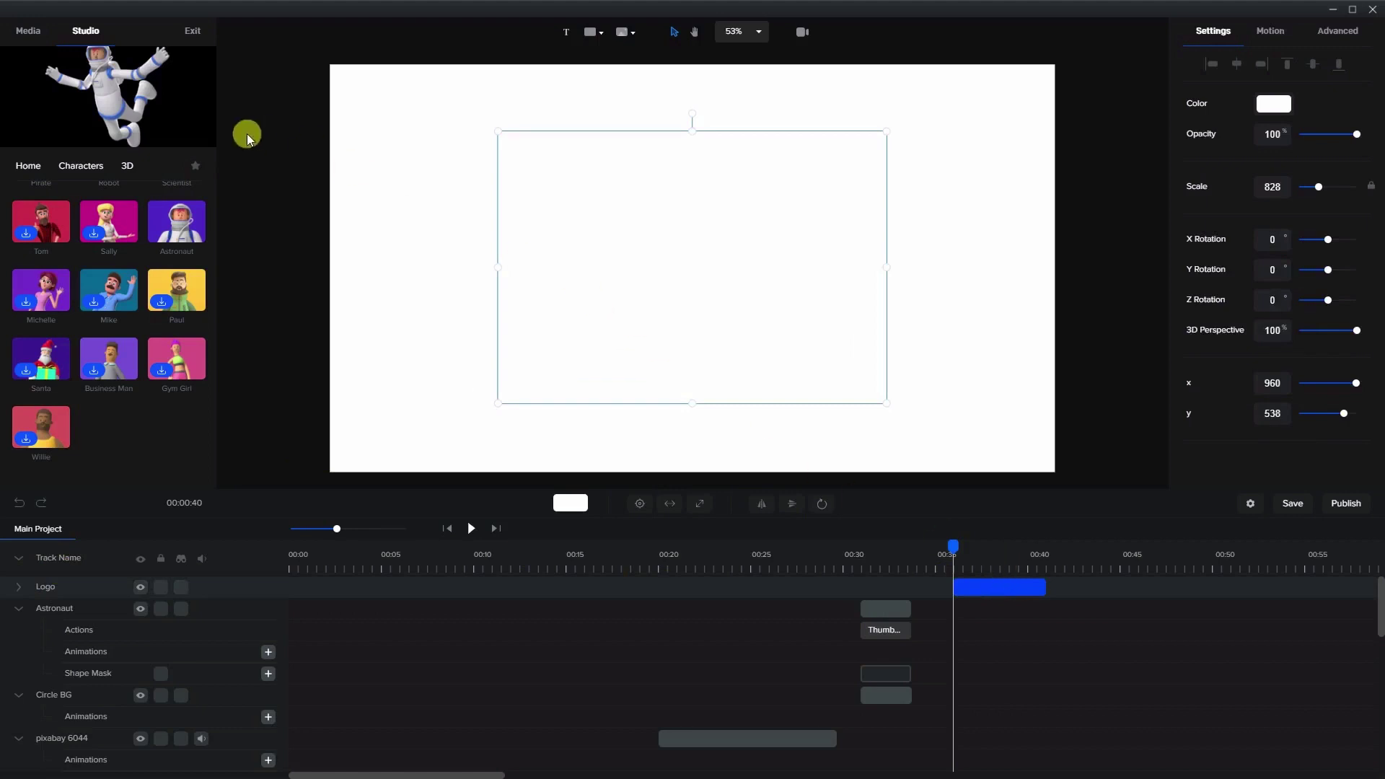
Add the pixabay 6044 video from the project media above the Logo track and expand it to fill the canvas.
left_click(25, 31)
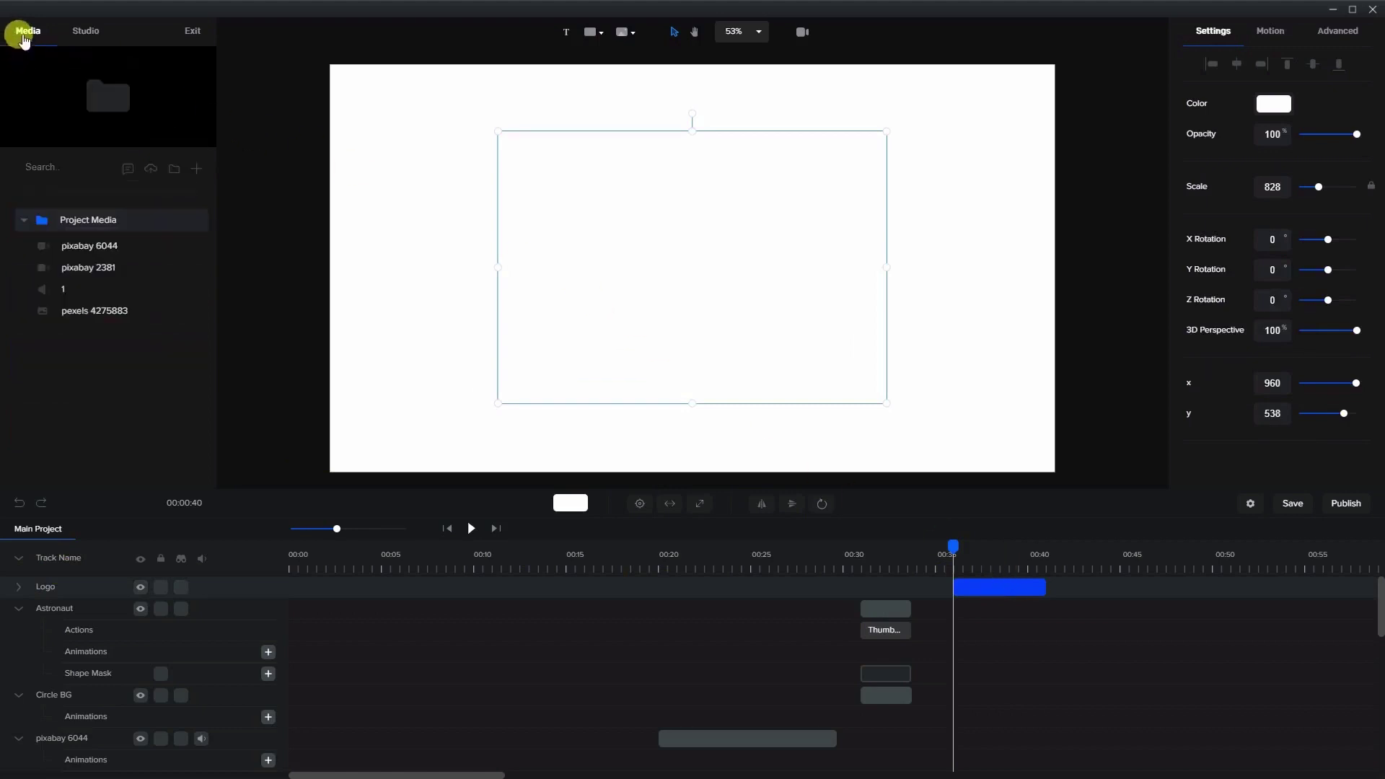
left_click(89, 247)
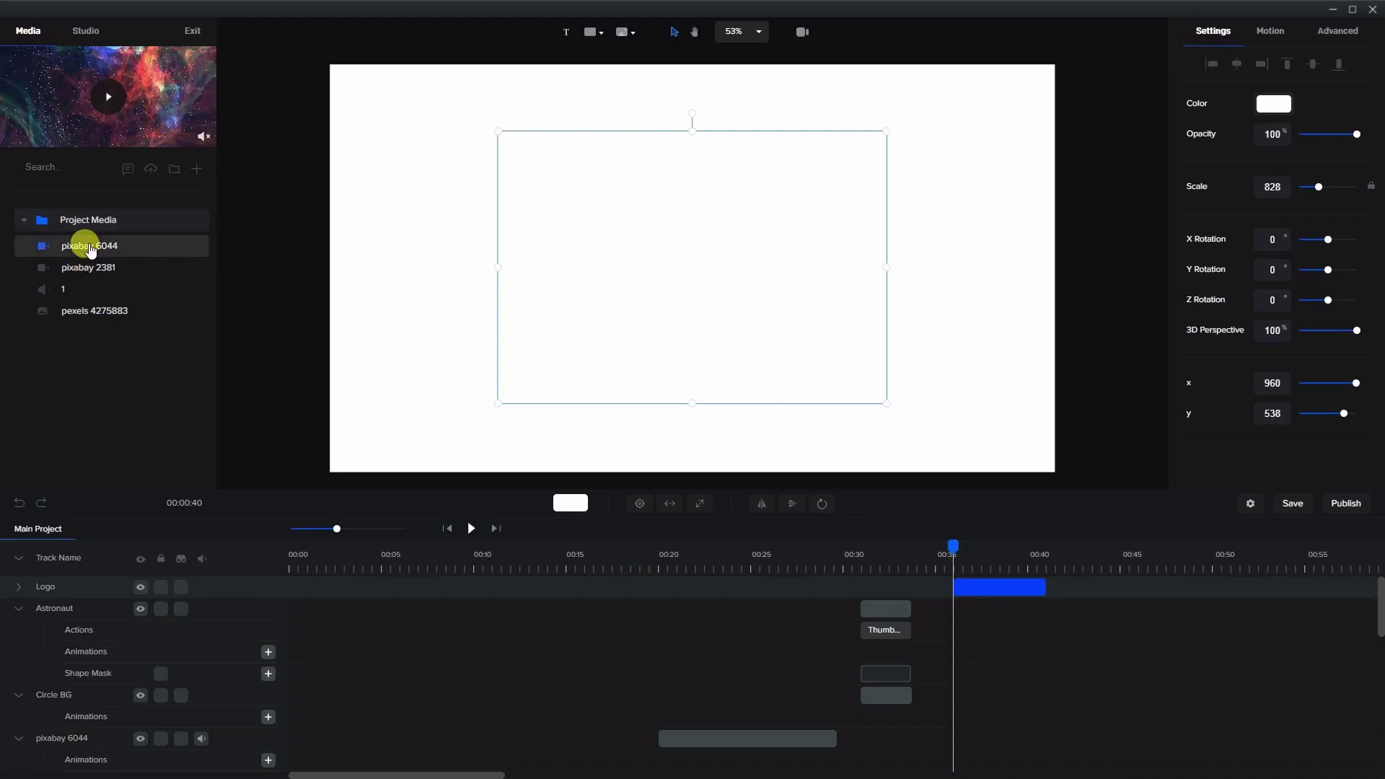
left_click_drag(106, 250, 722, 258)
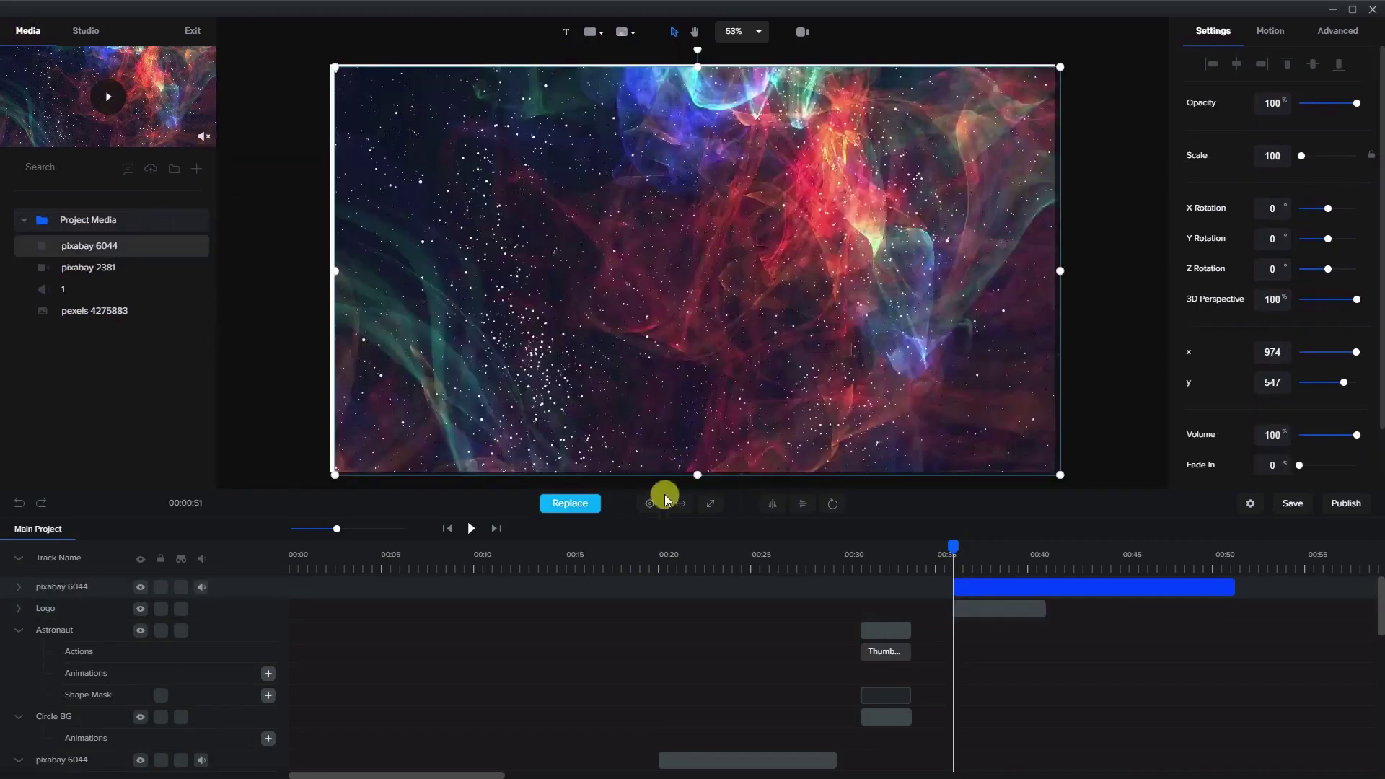
left_click(709, 505)
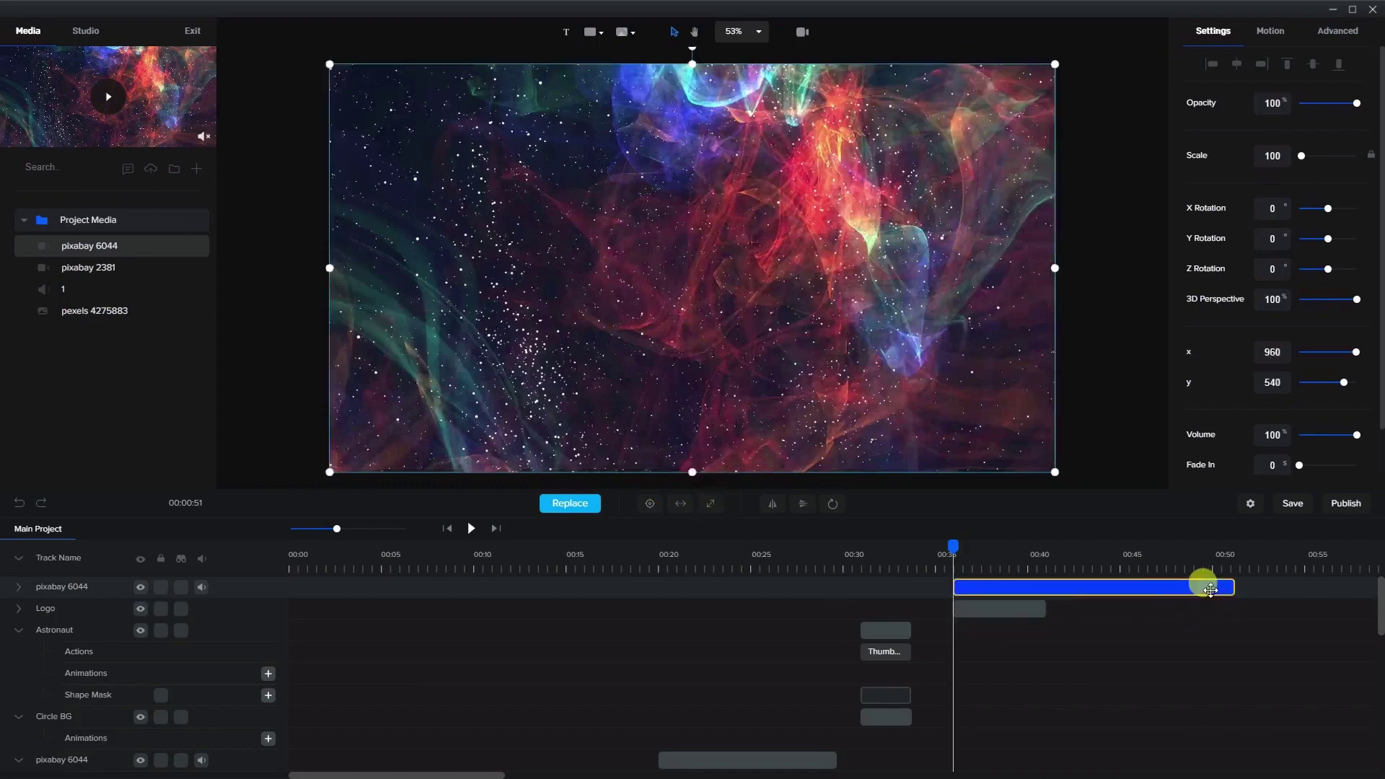
Extend the Logo clip on the timeline so it ends together with the new pixabay 6044 clip.
left_click(1039, 606)
left_click_drag(1043, 612, 1195, 616)
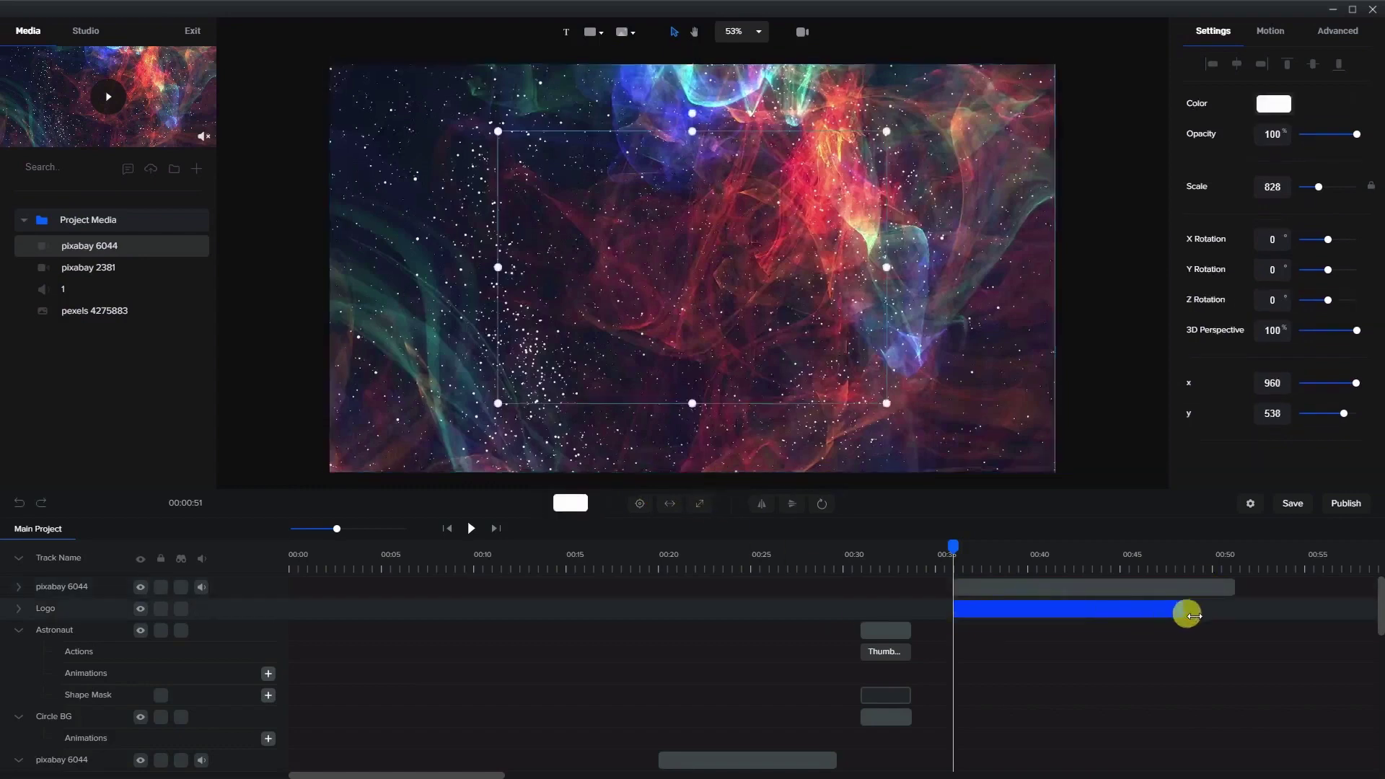
left_click(1035, 592)
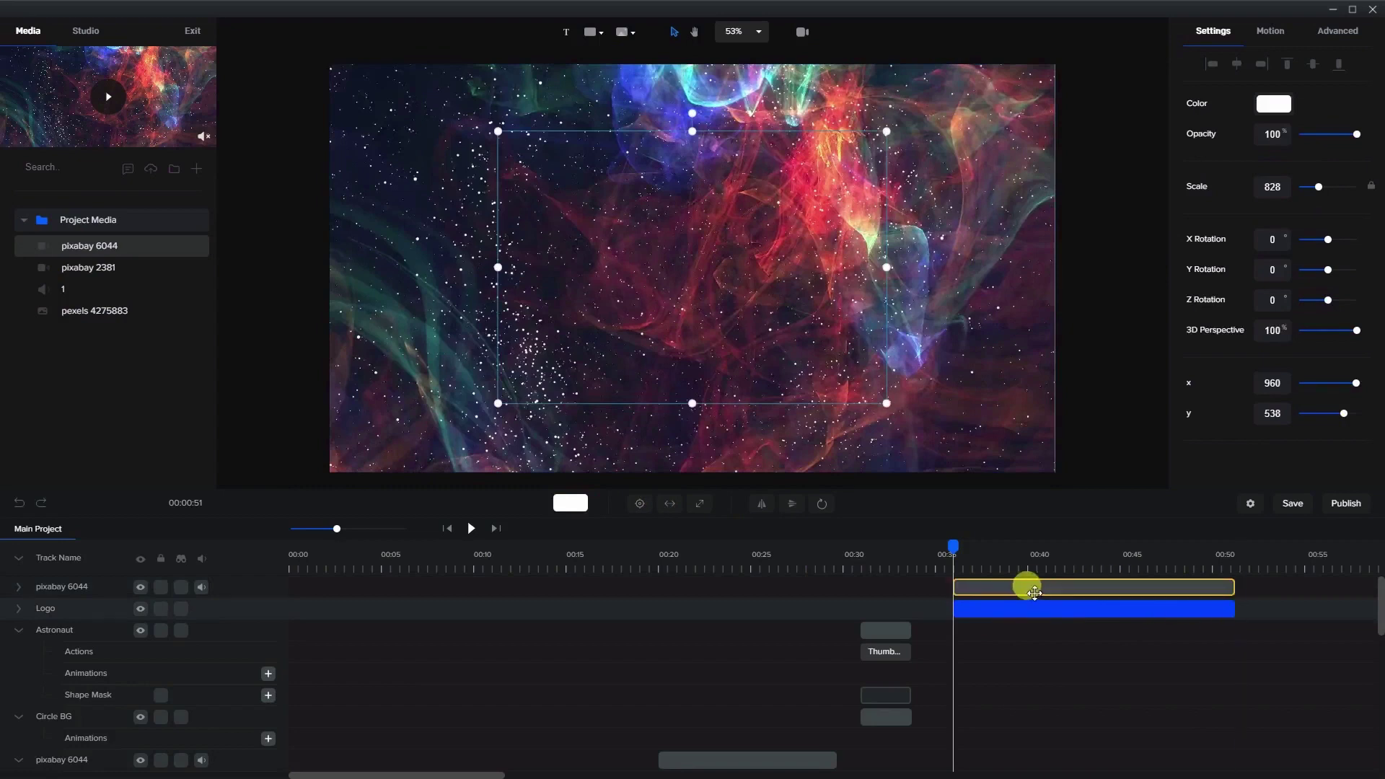
Mask the new pixabay 6044 clip with the Logo shape and preview the masked video for a few seconds.
left_click(1028, 586)
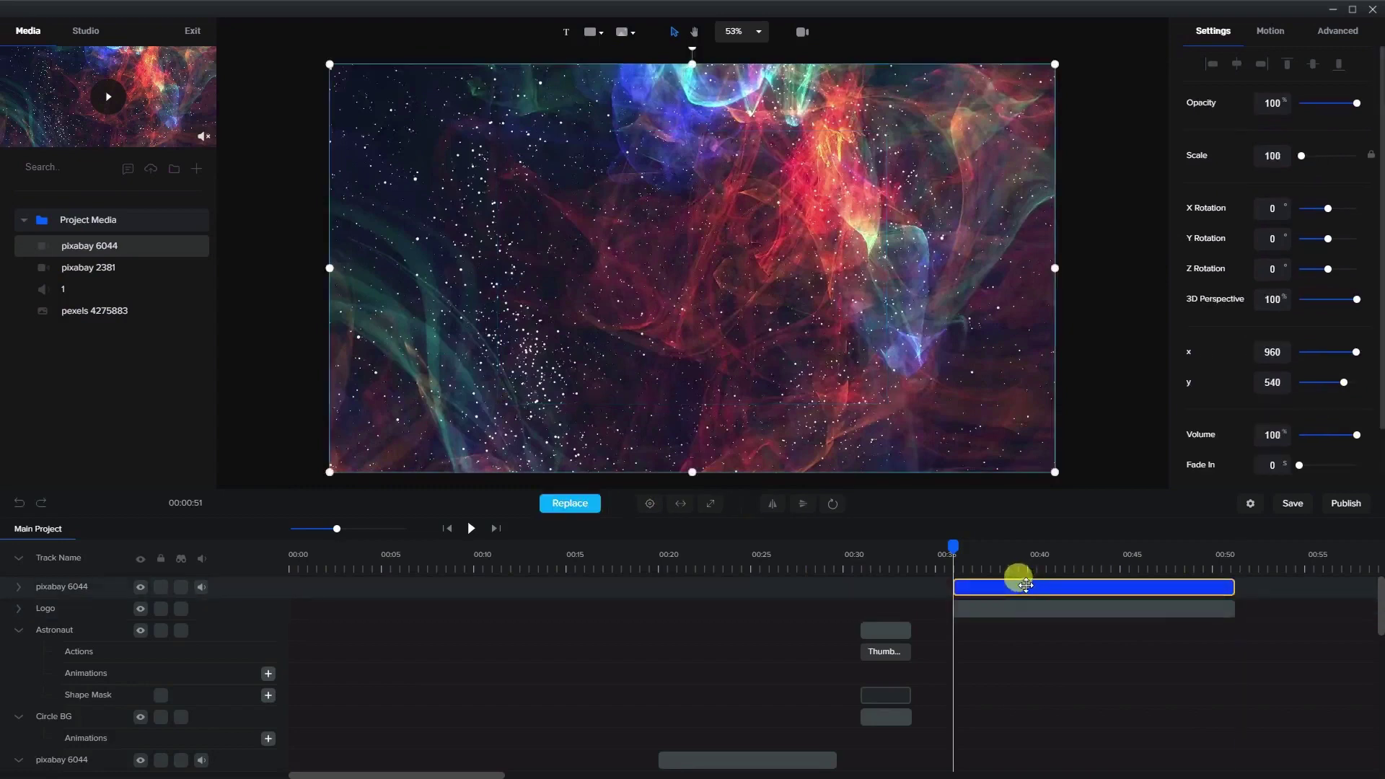
right_click(1026, 585)
mouse_move(1058, 665)
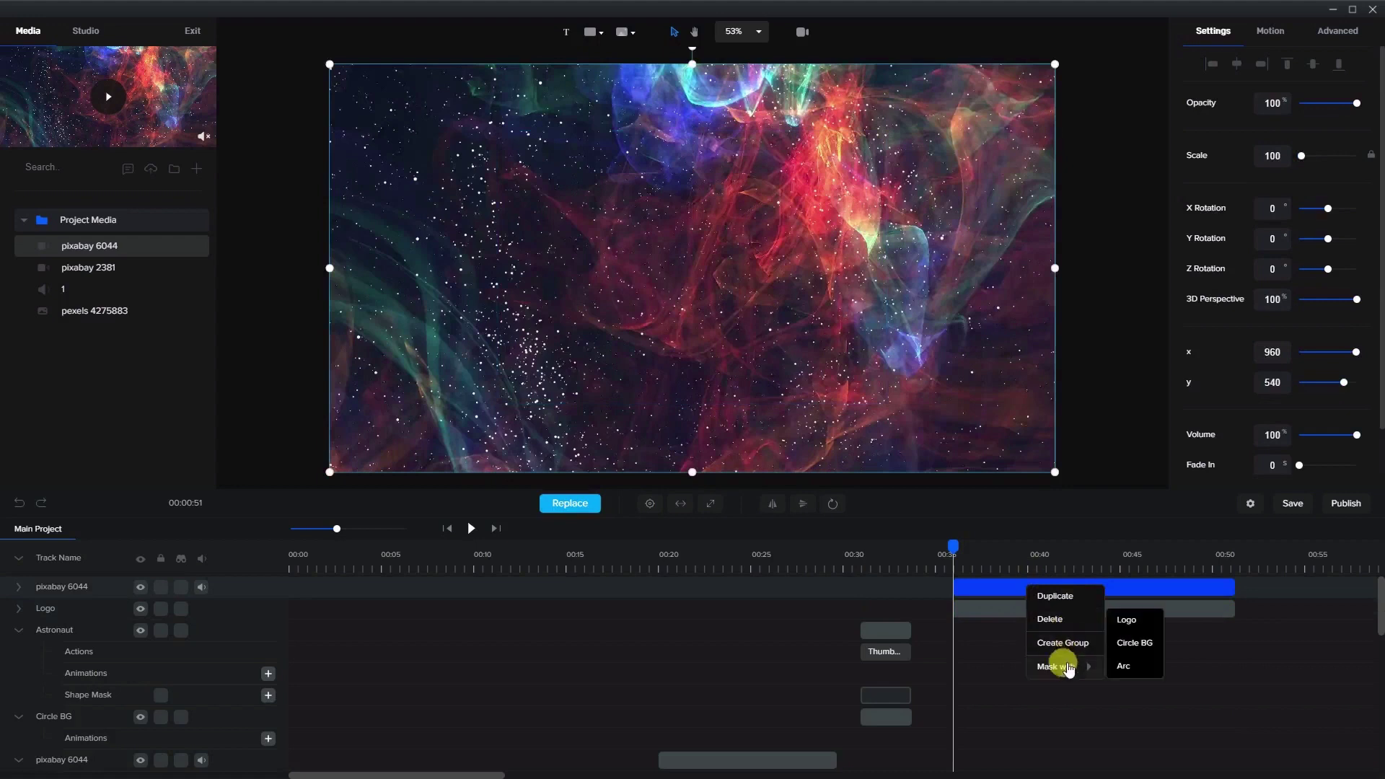
left_click(1129, 620)
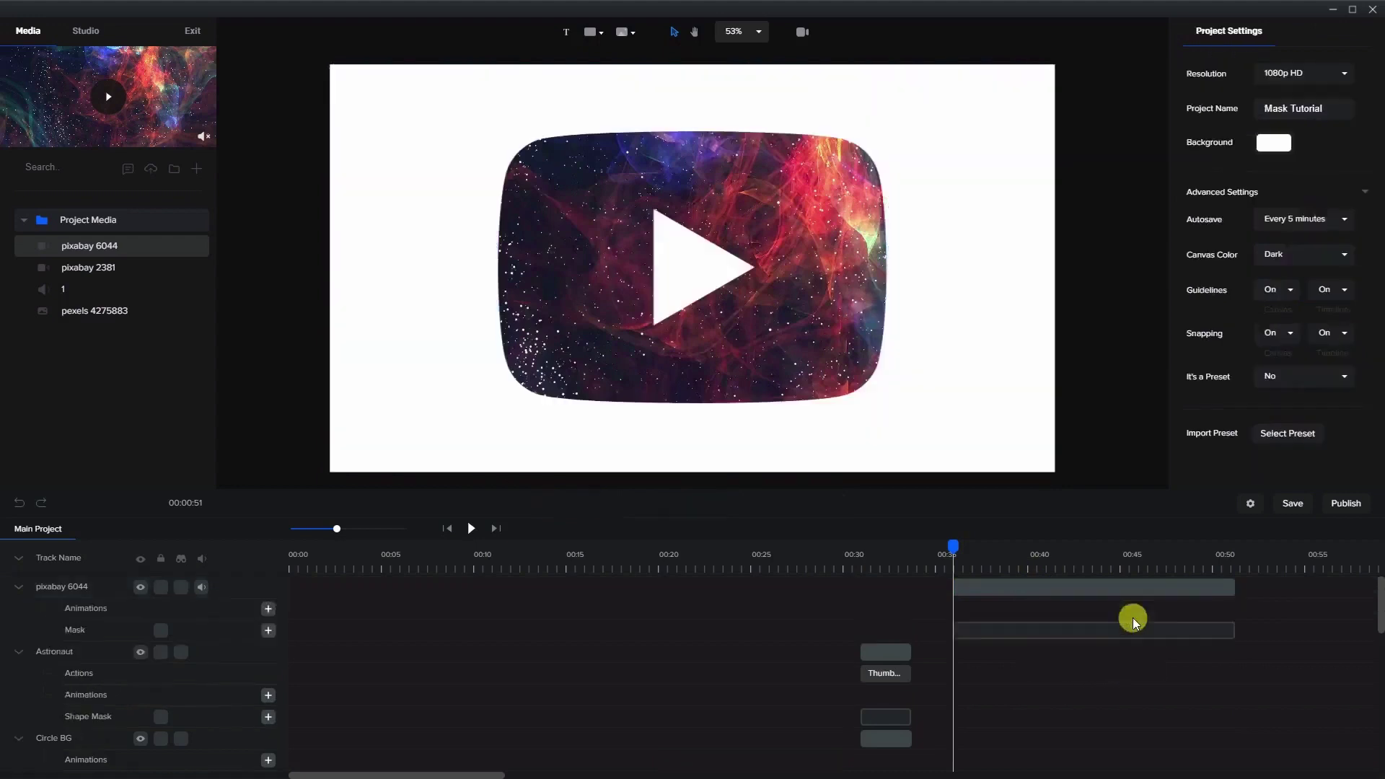
left_click(470, 531)
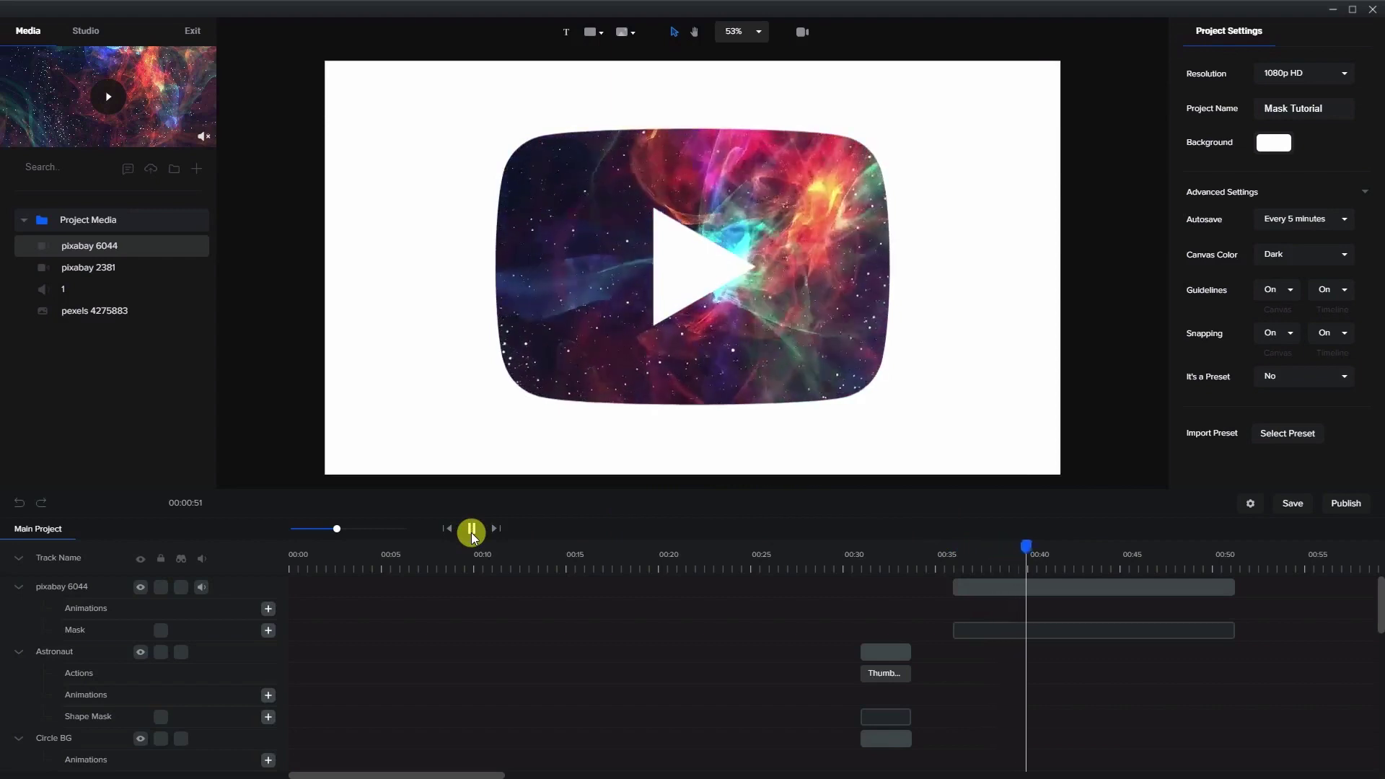
left_click(472, 533)
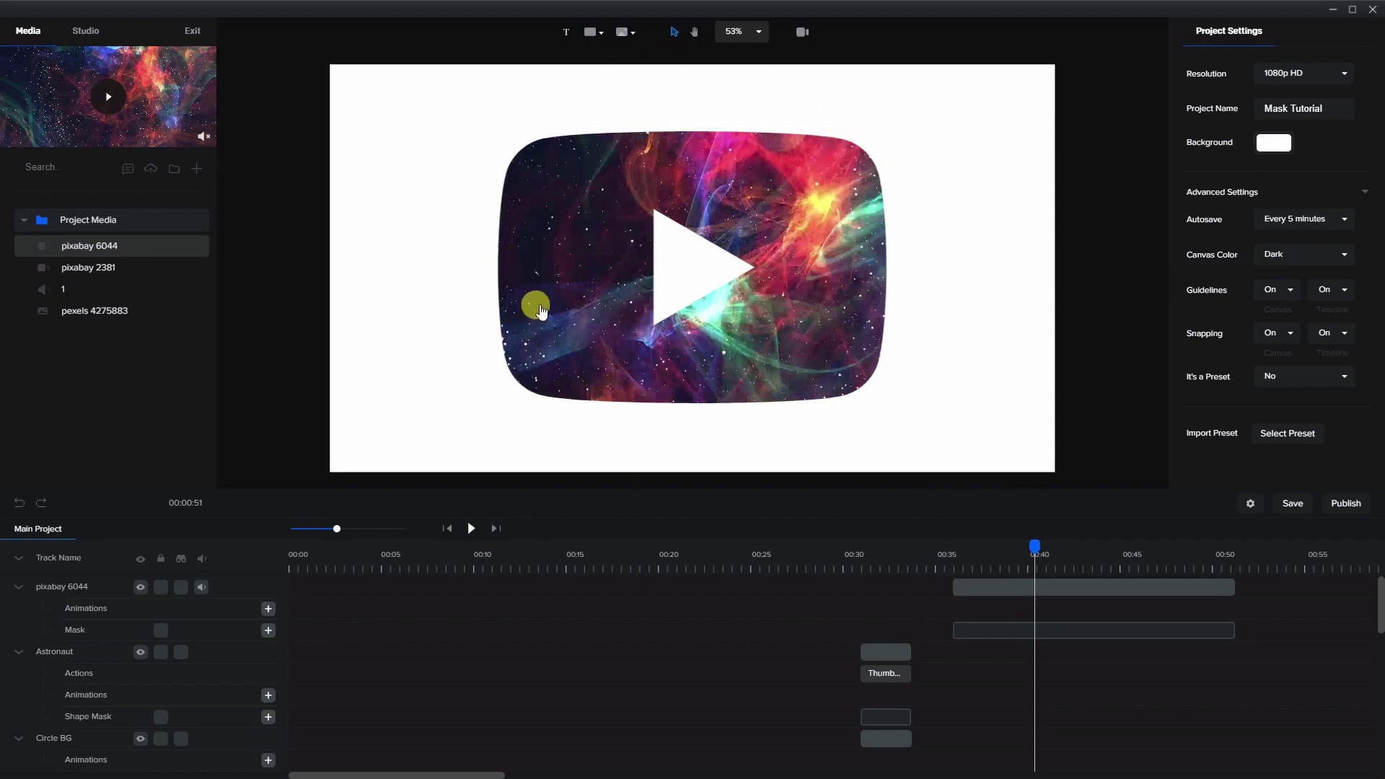
Set the logo mask's Inverted option to Yes, deselect everything and play the video around the inverted mask.
left_click(1007, 631)
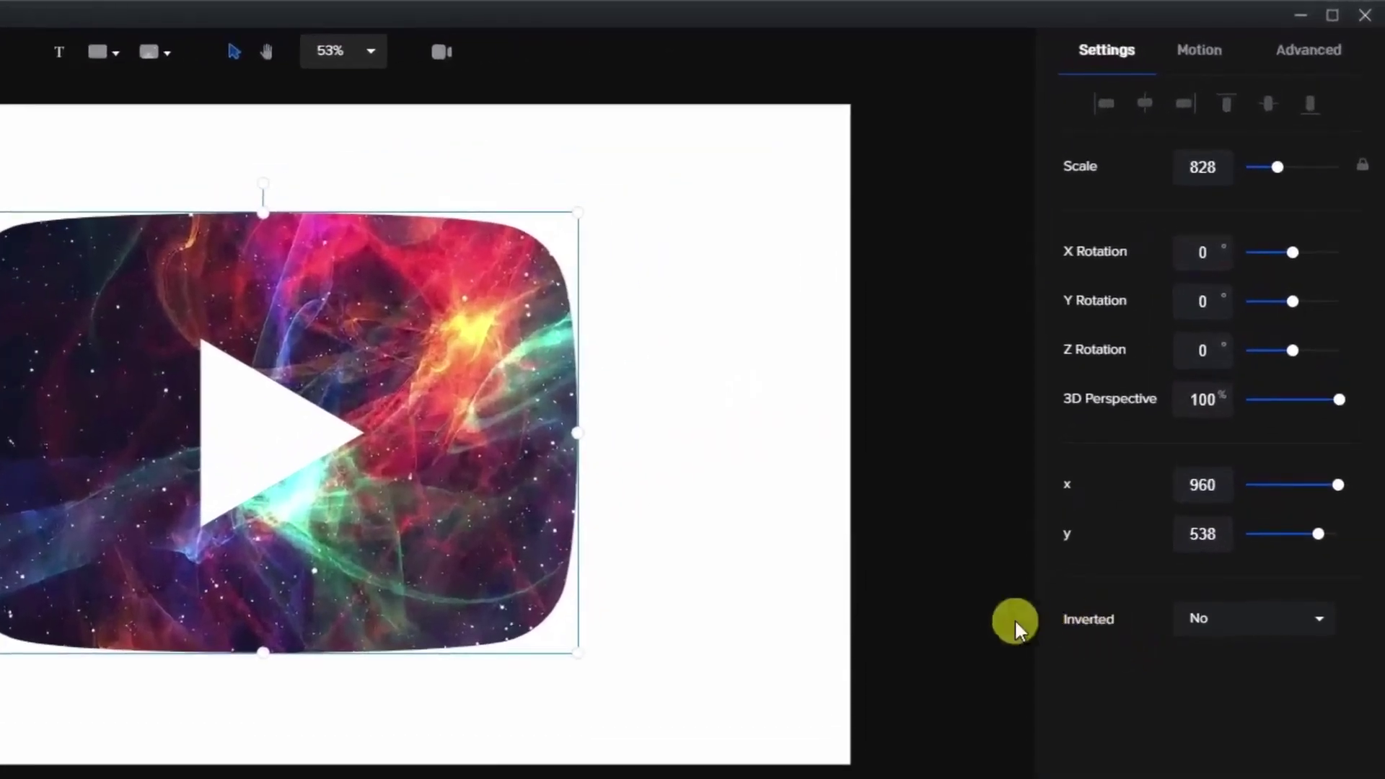
left_click(1215, 622)
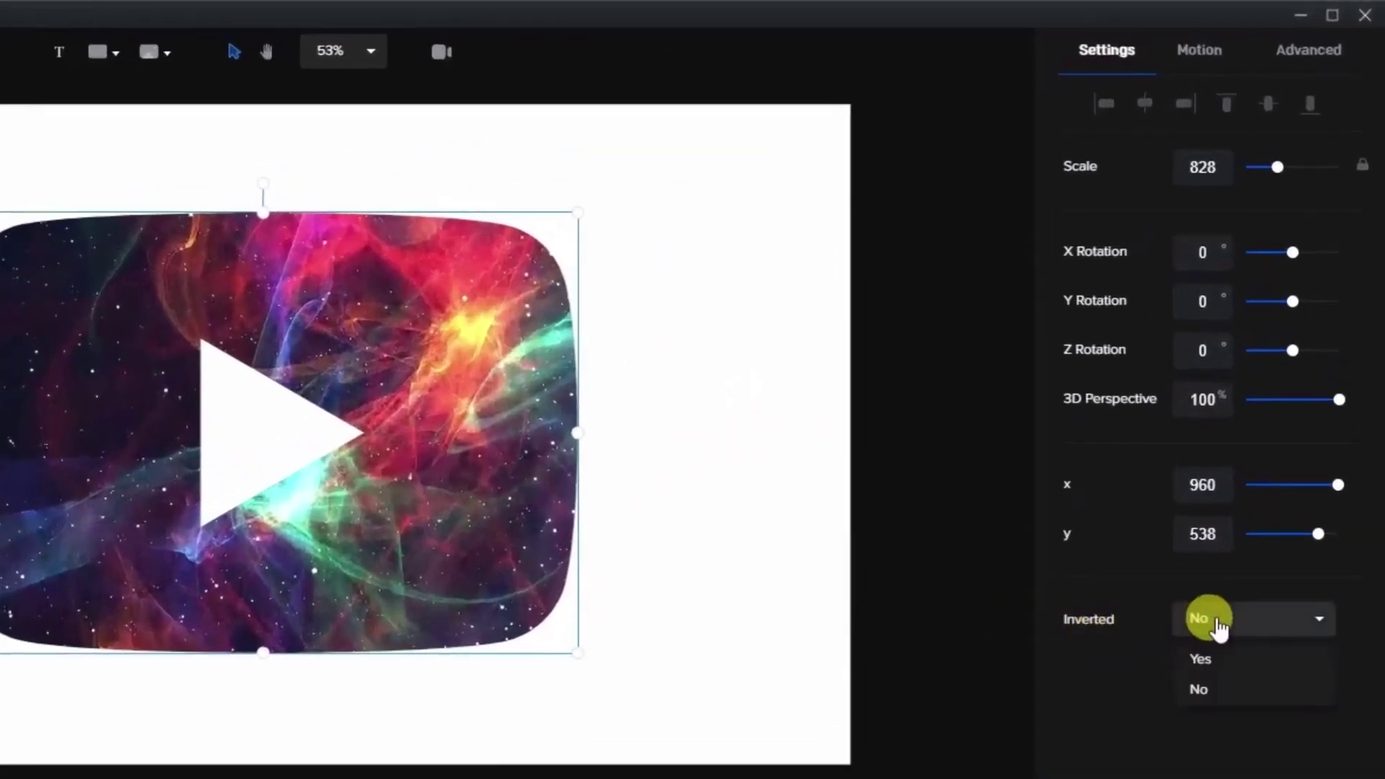
left_click(1201, 659)
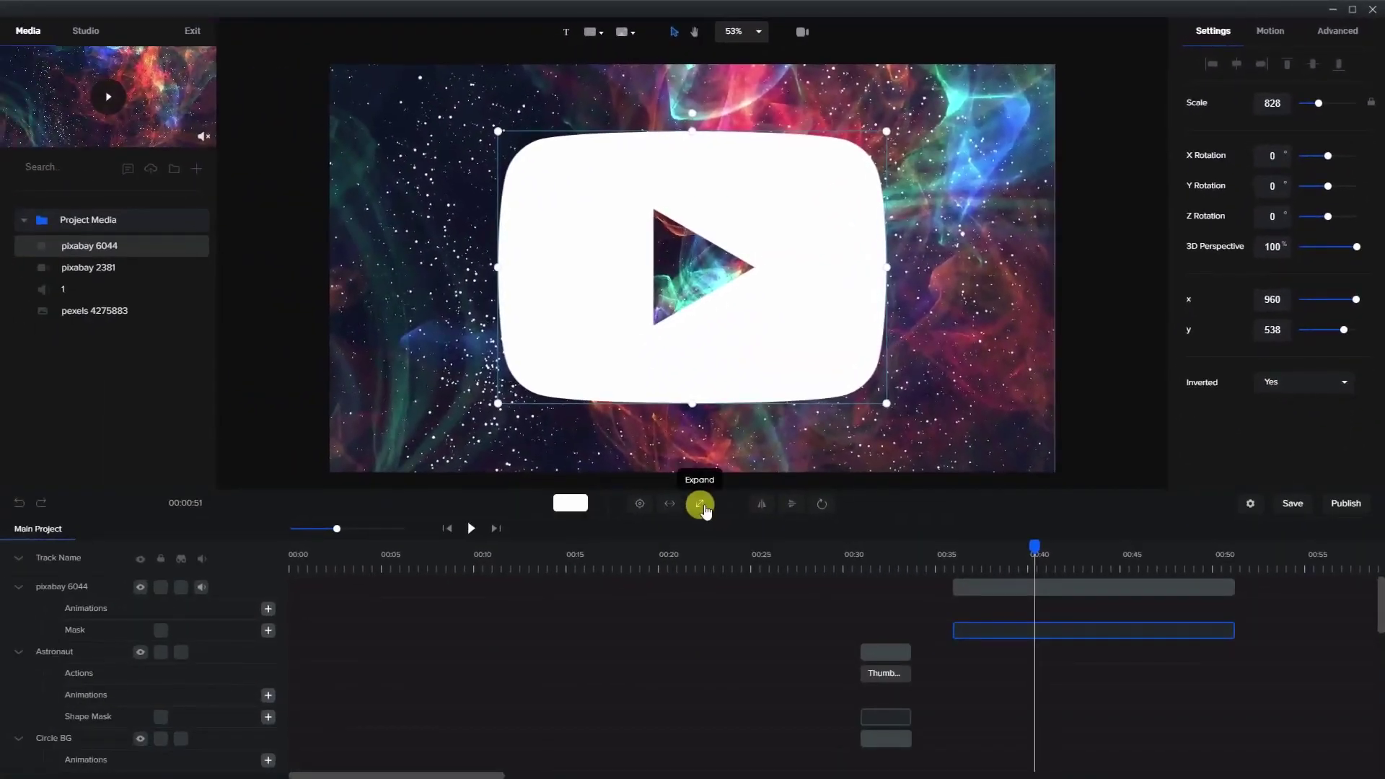
left_click(965, 381)
left_click(841, 449)
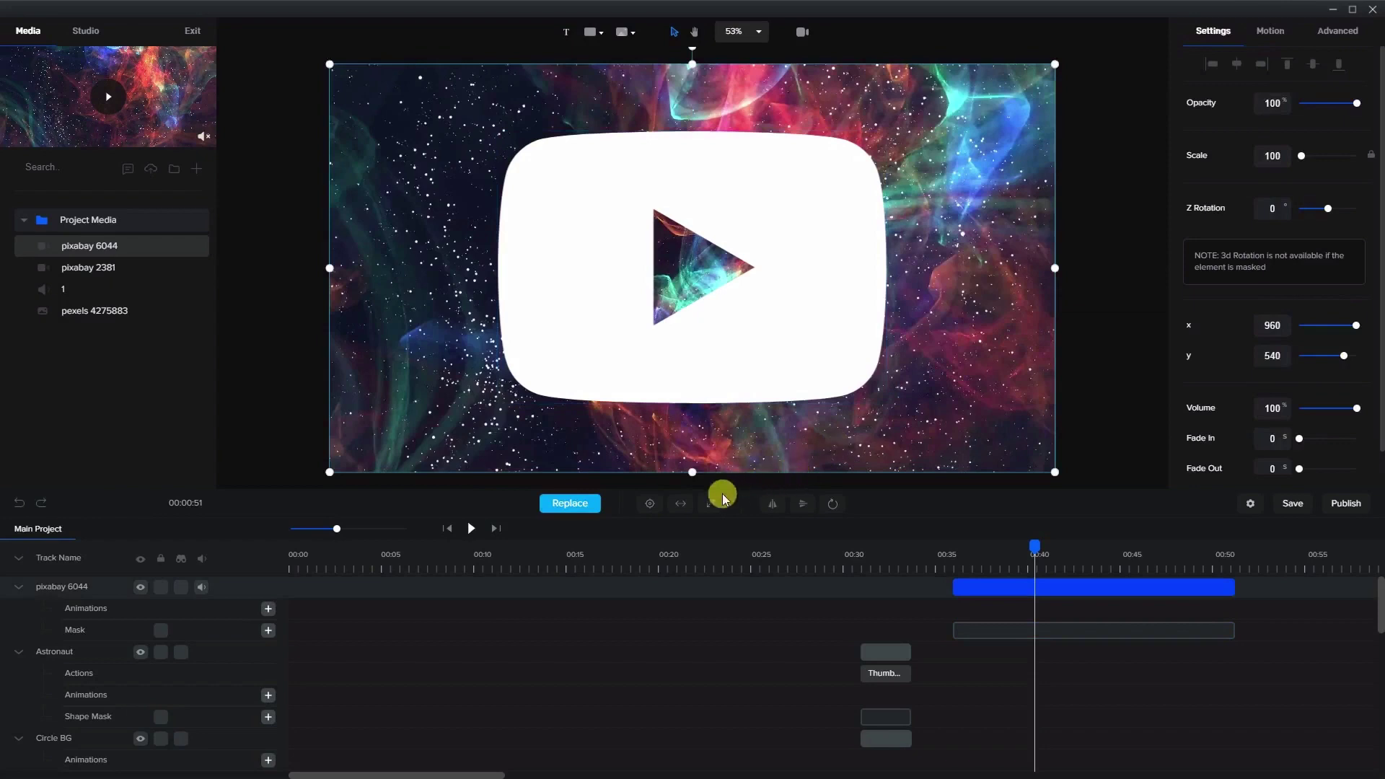
left_click(1060, 395)
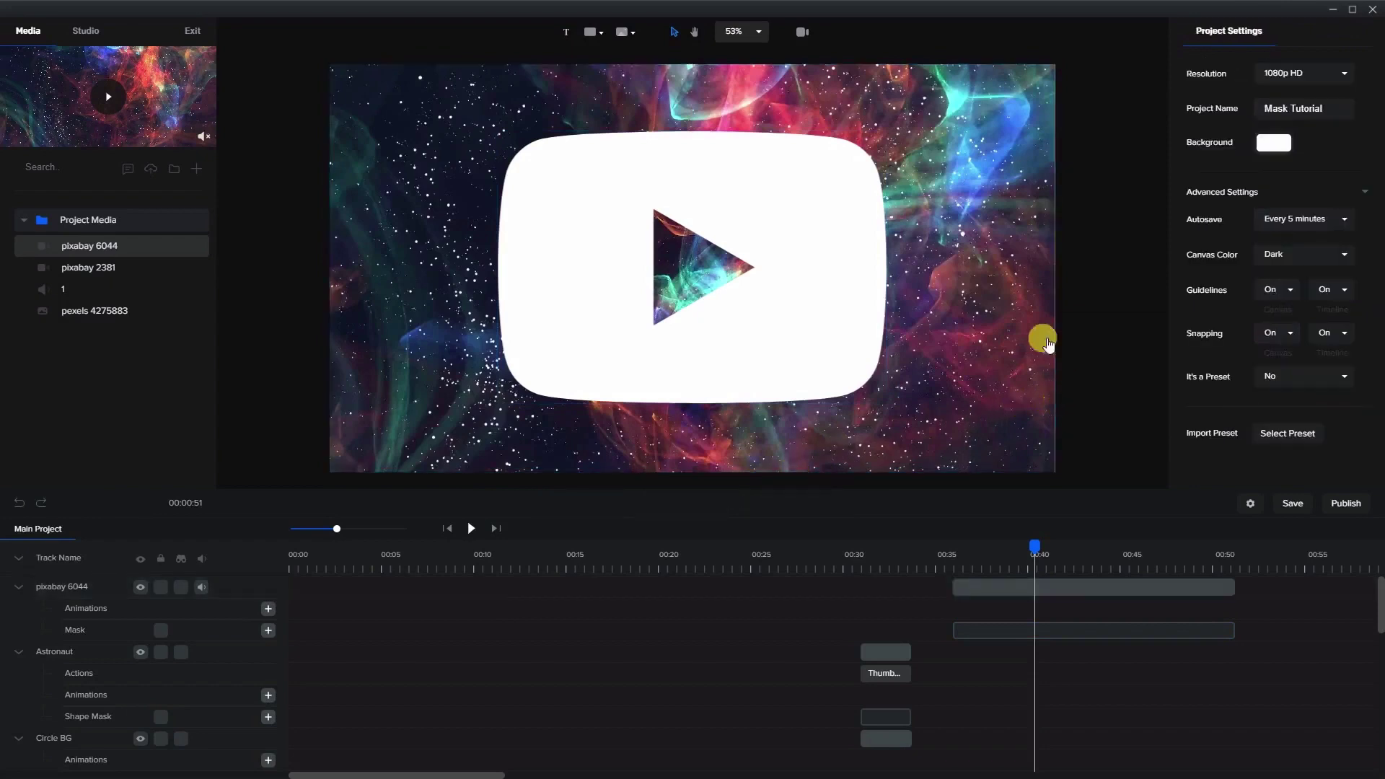
left_click(472, 528)
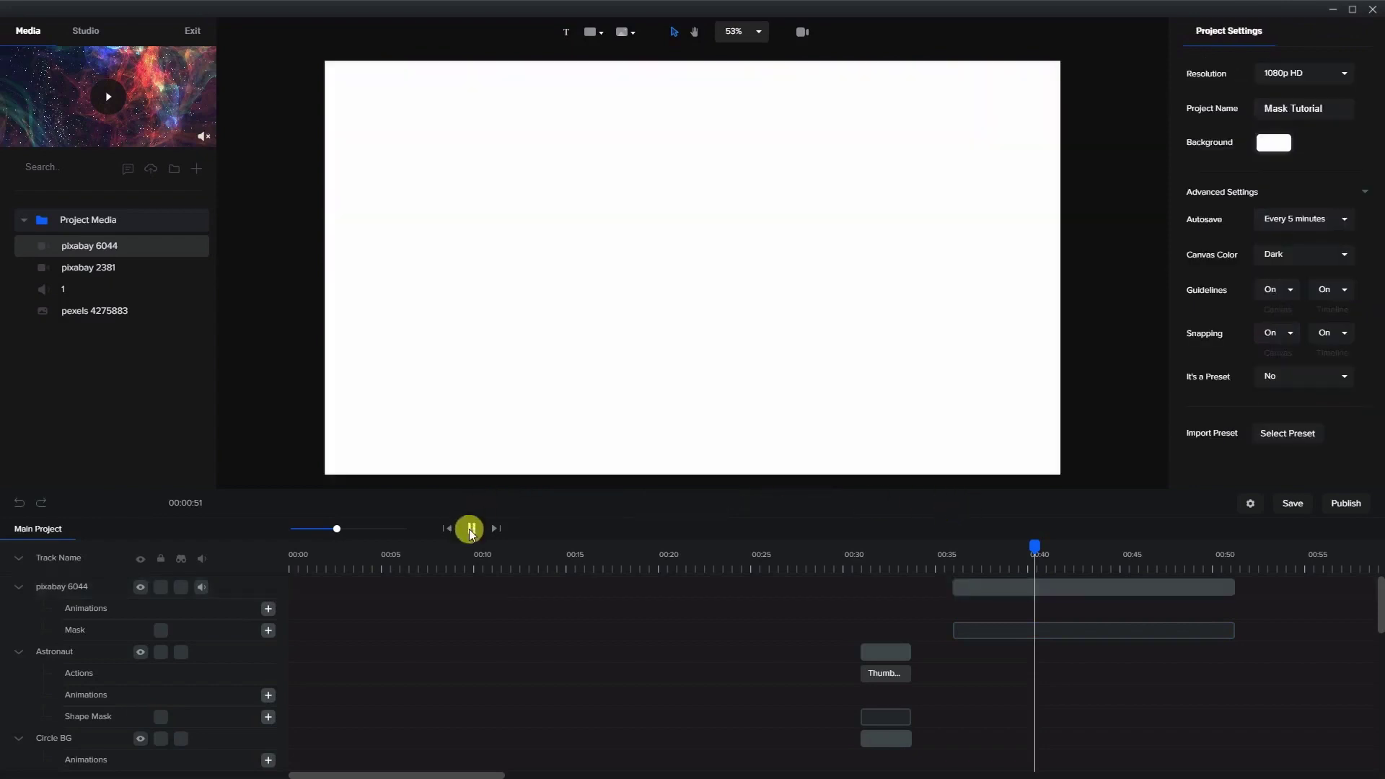